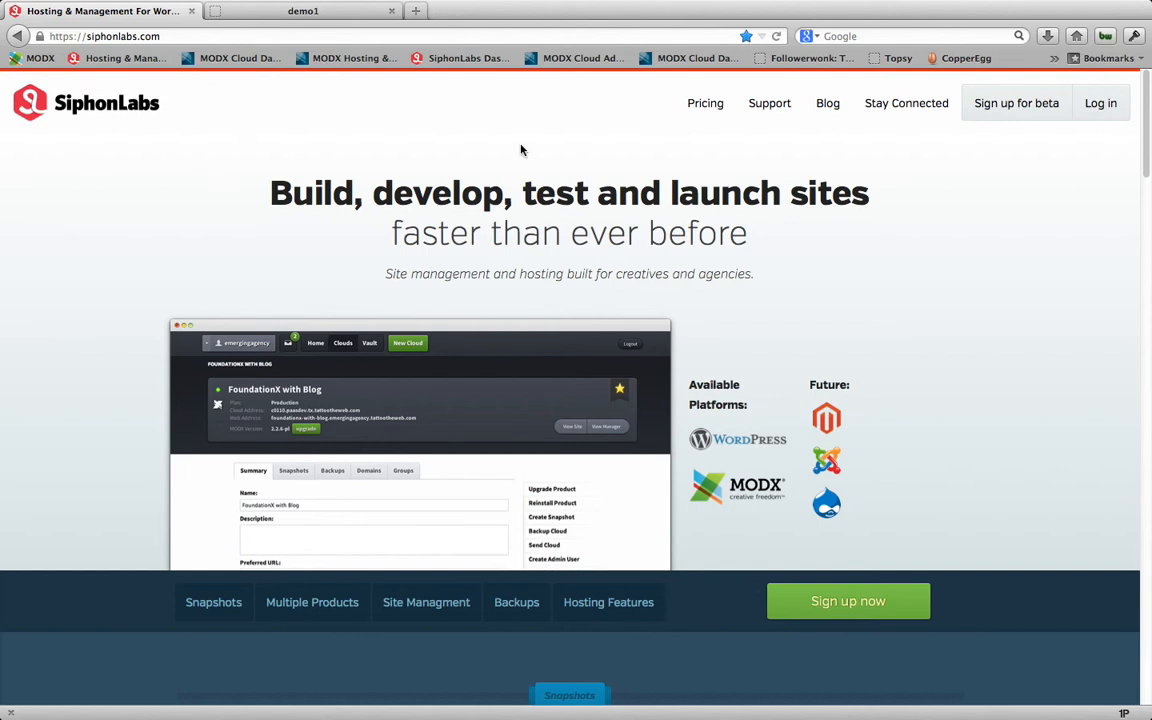
Step: Log in to the SiphonLabs dashboard, view the help request form and close it
left_click(1100, 106)
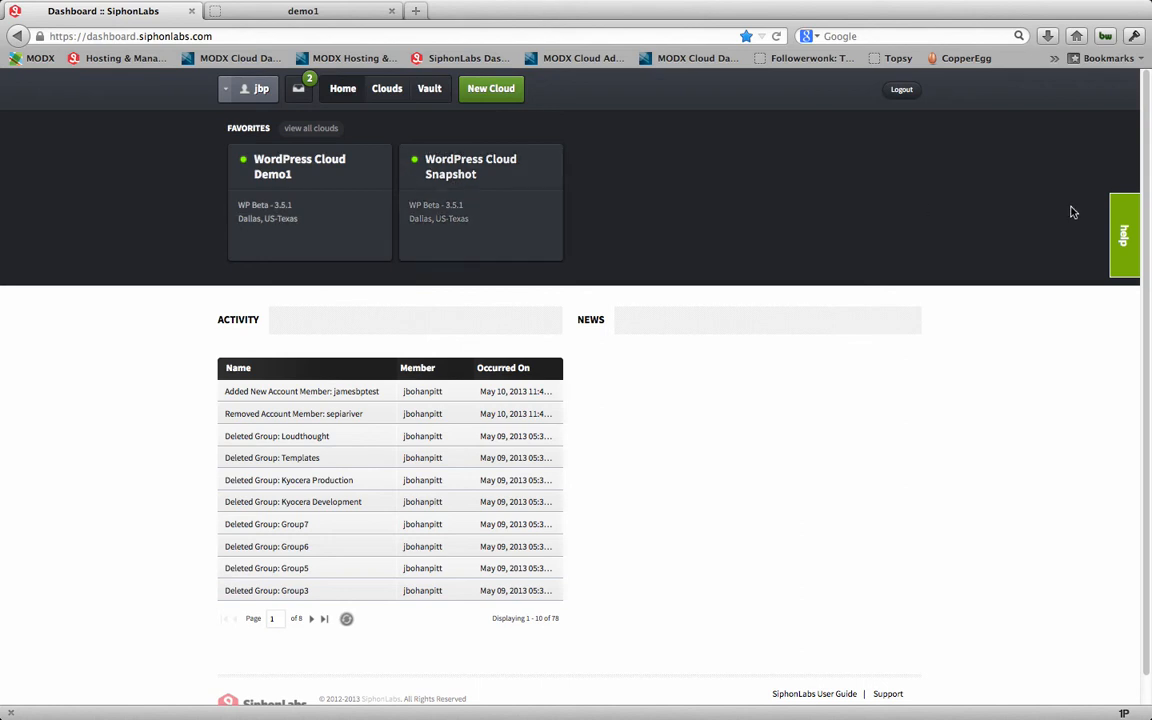
left_click(1123, 240)
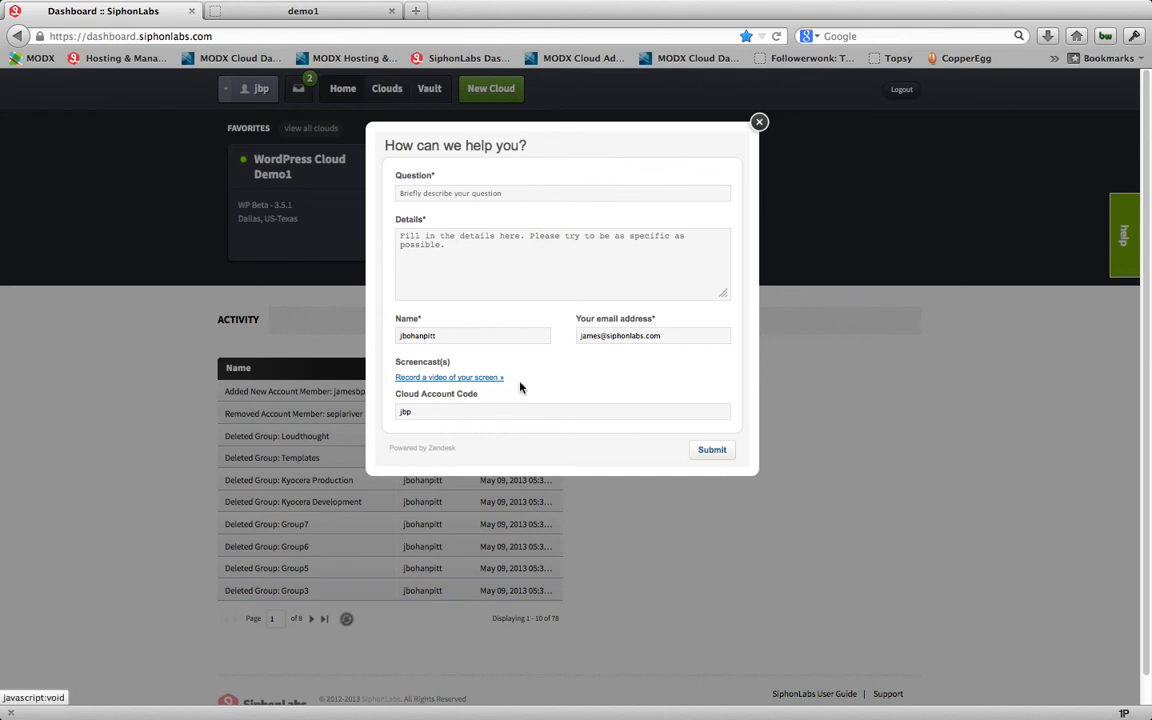
left_click(760, 124)
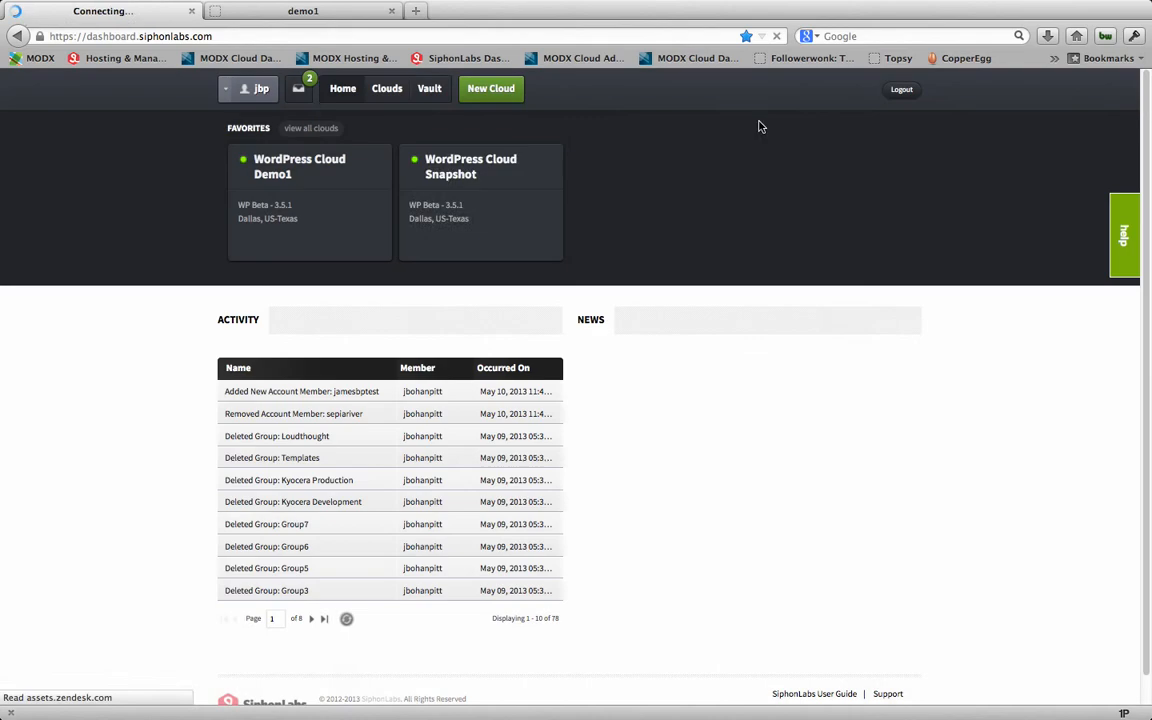
Step: Review the account's general information, members and subscriptions, including the form for adding a new account member
left_click(253, 93)
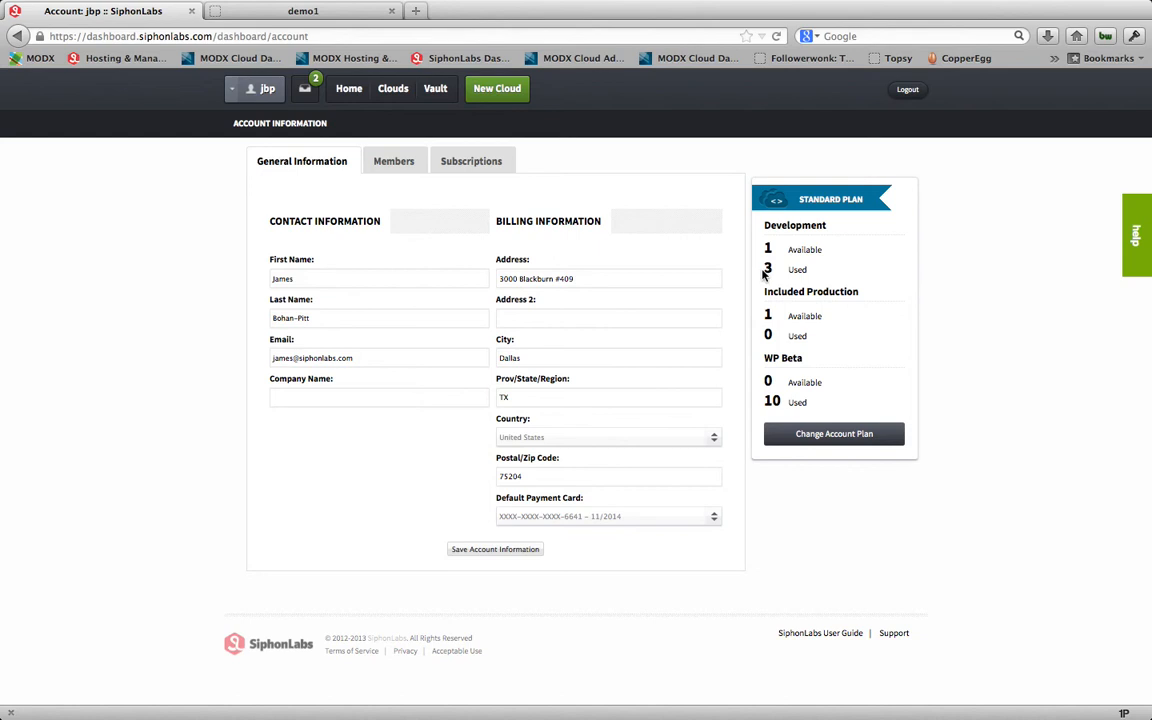
left_click(399, 167)
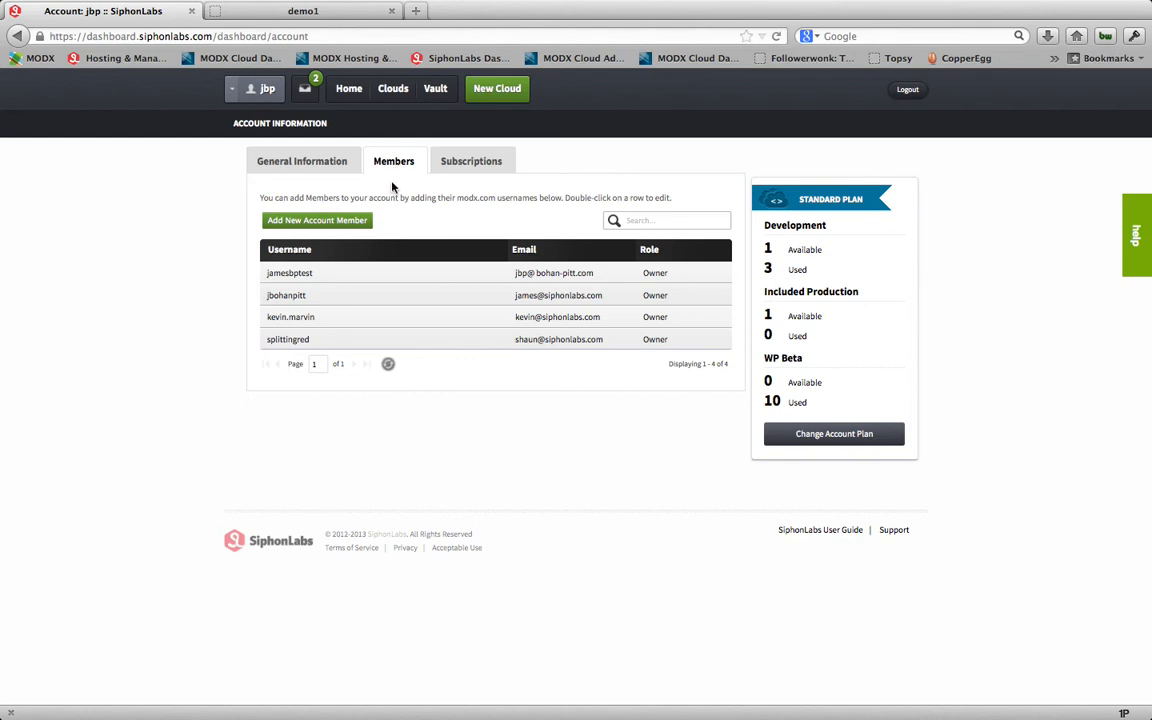
left_click(333, 222)
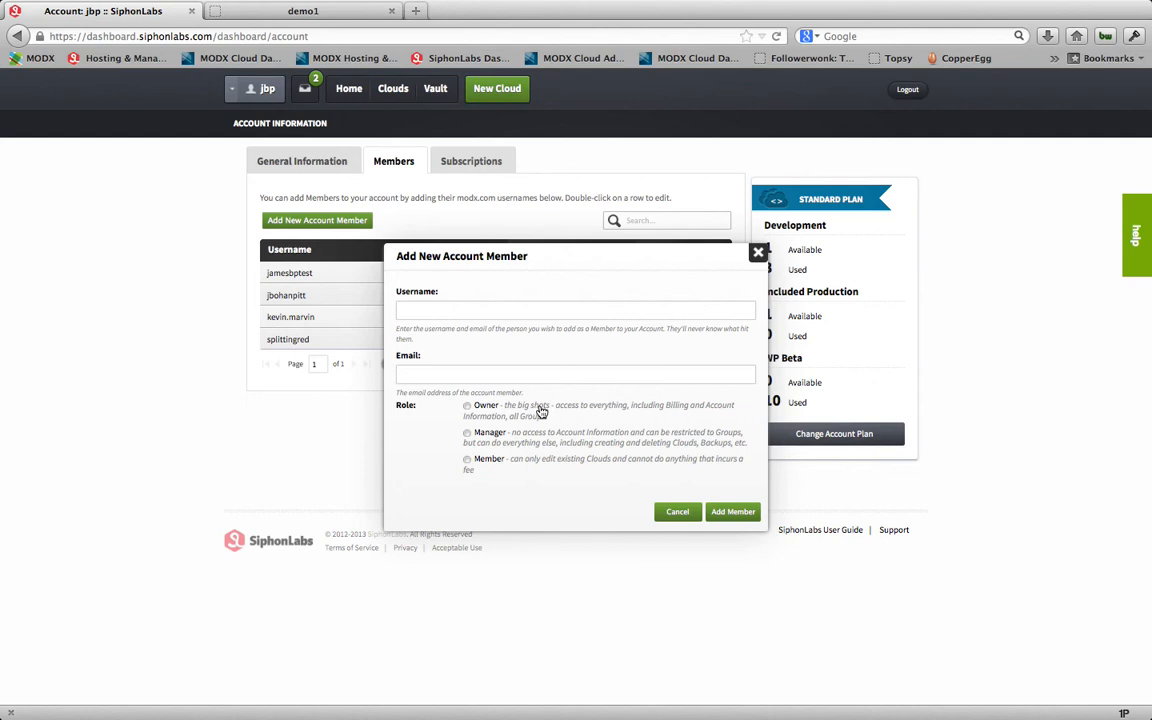
left_click(674, 514)
left_click(470, 172)
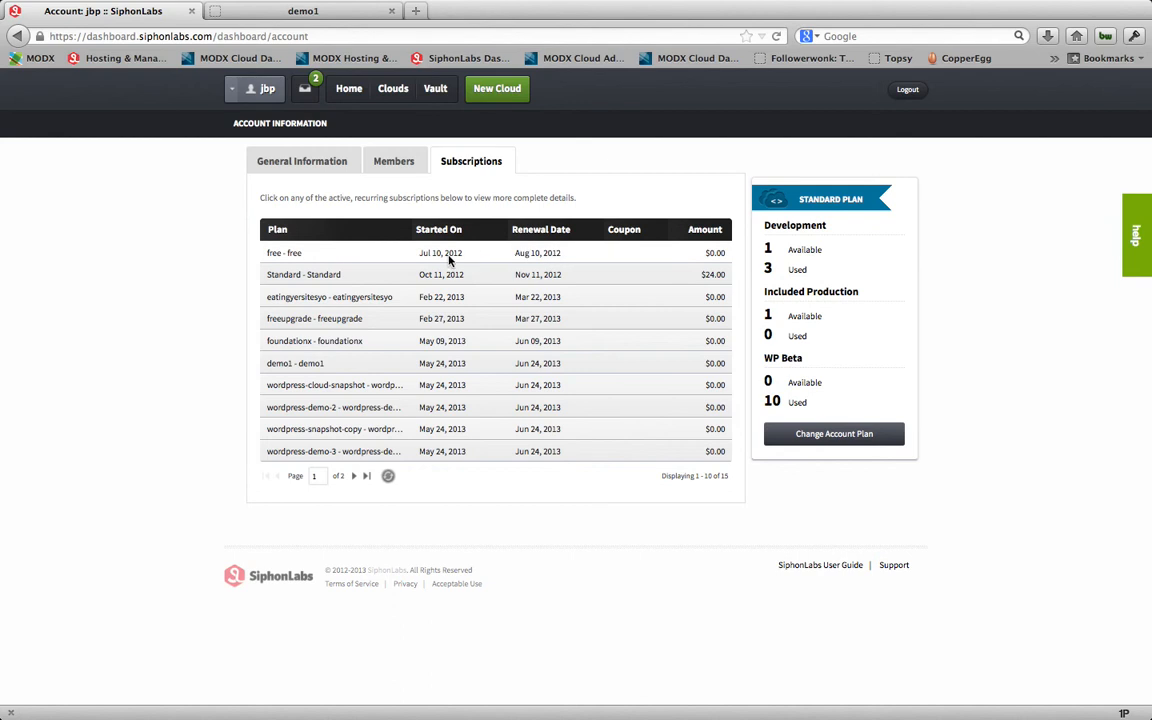
Step: Return to the dashboard home and mark all notification messages as read
left_click(333, 90)
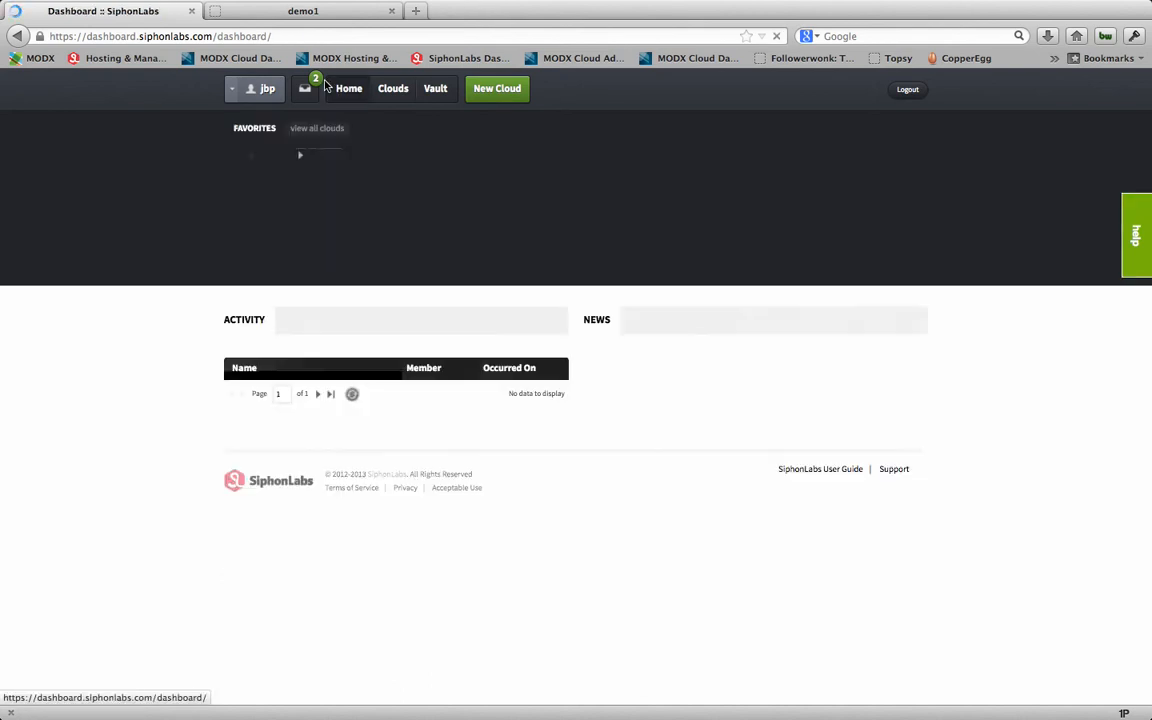
left_click(304, 88)
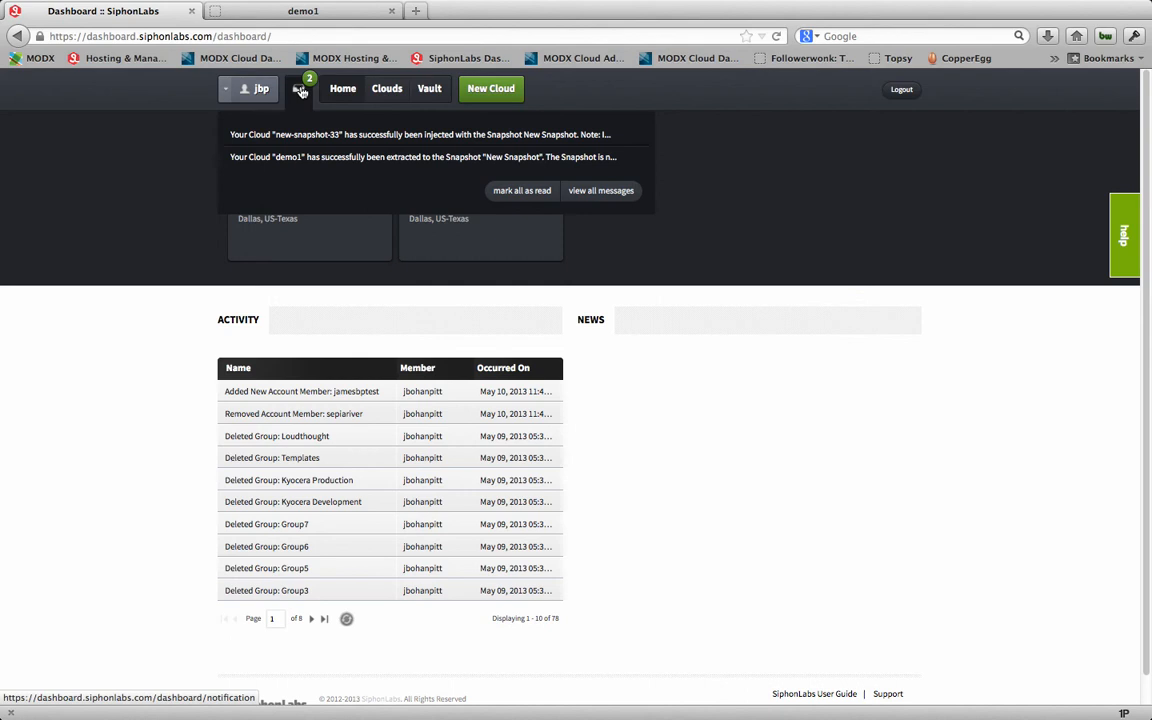
left_click(300, 91)
left_click(297, 90)
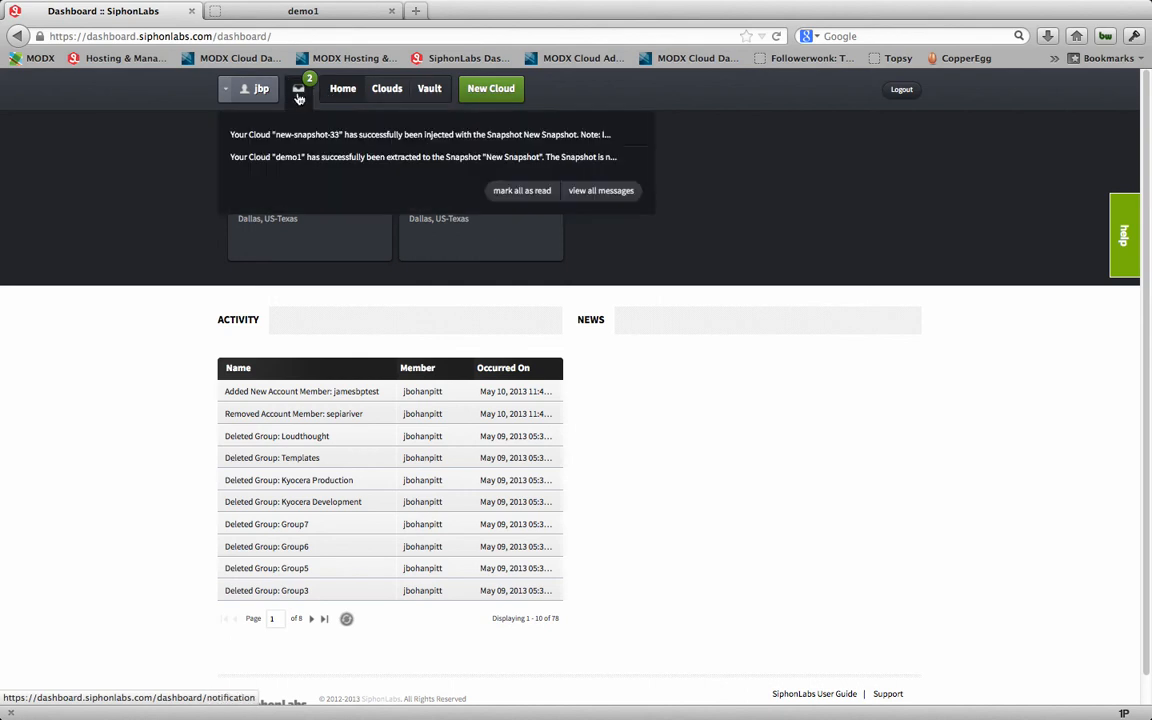
left_click(512, 192)
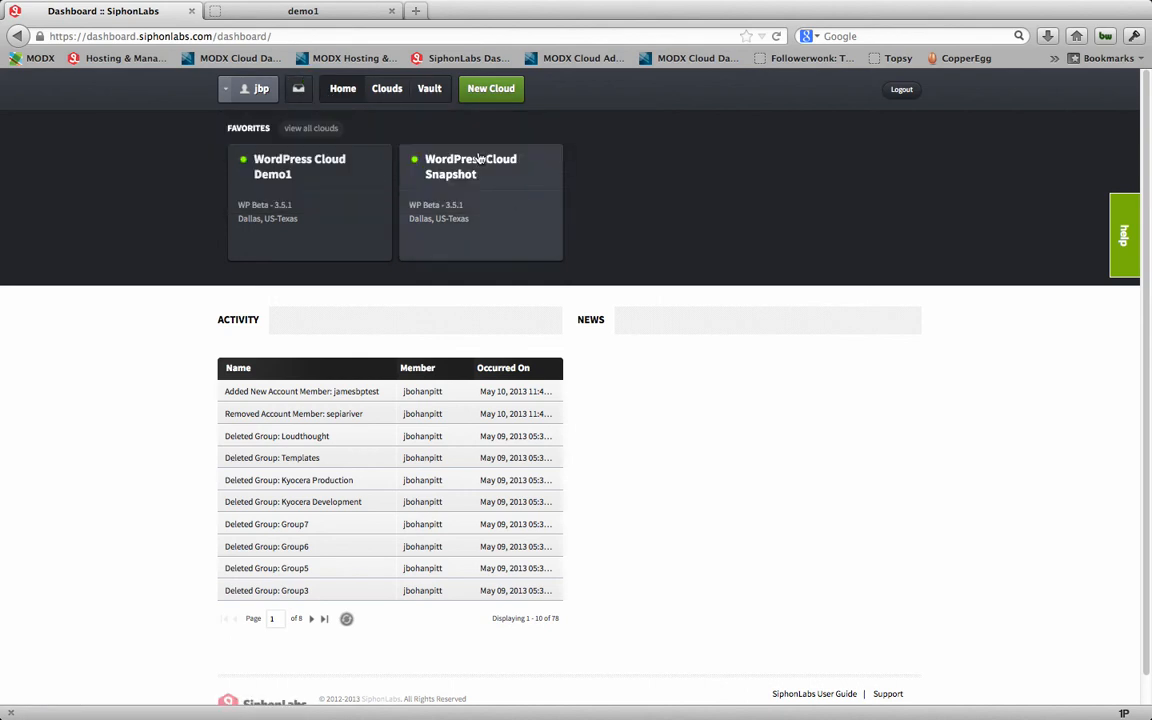
Step: From the list of clouds, view the live site and the WordPress manager of WordPress Cloud Demo1, then return to the list
left_click(389, 97)
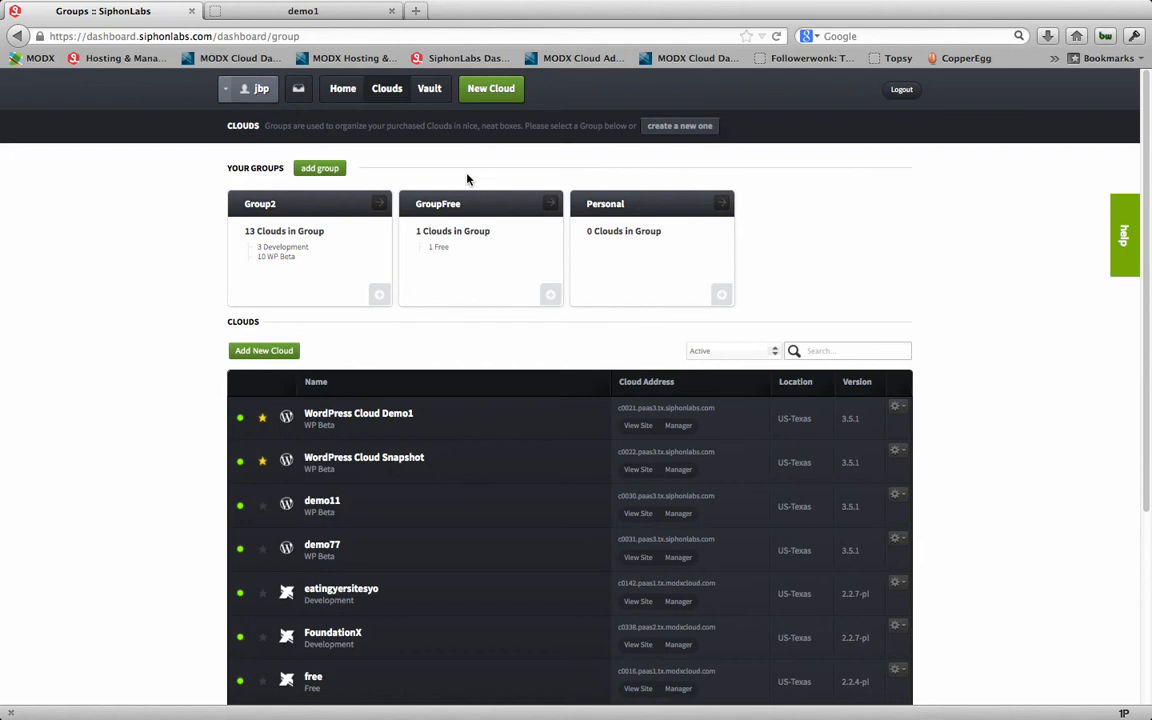
scroll(466, 179, "down", 5)
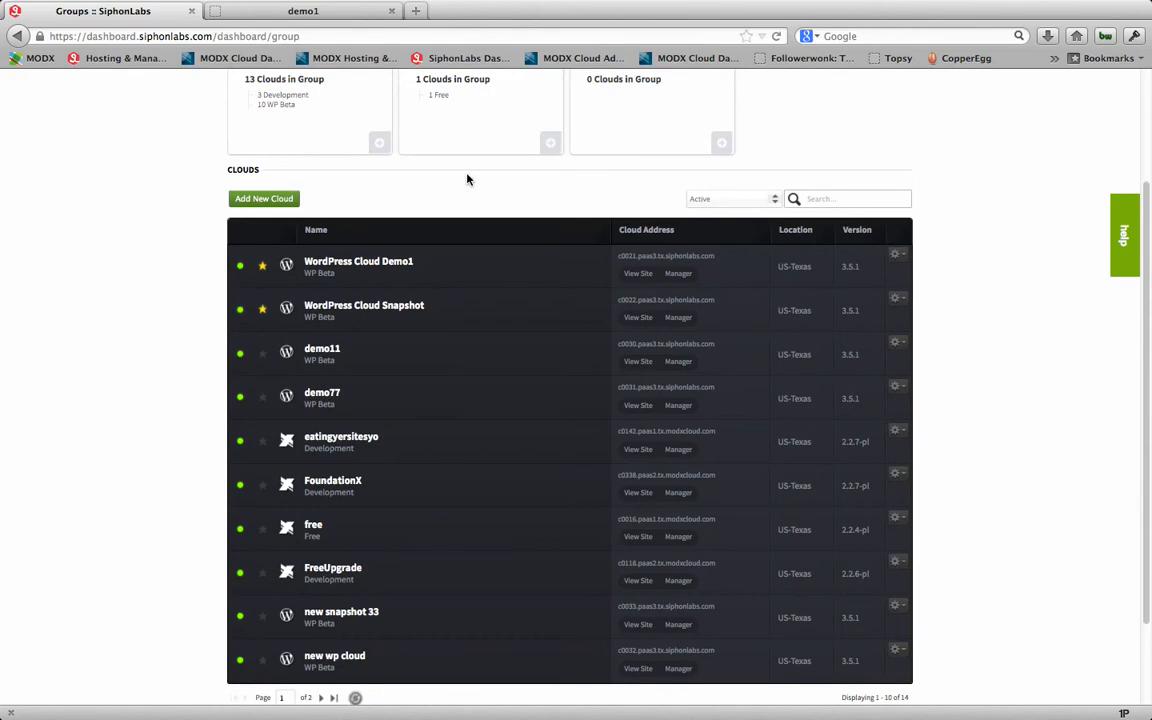
left_click(637, 274)
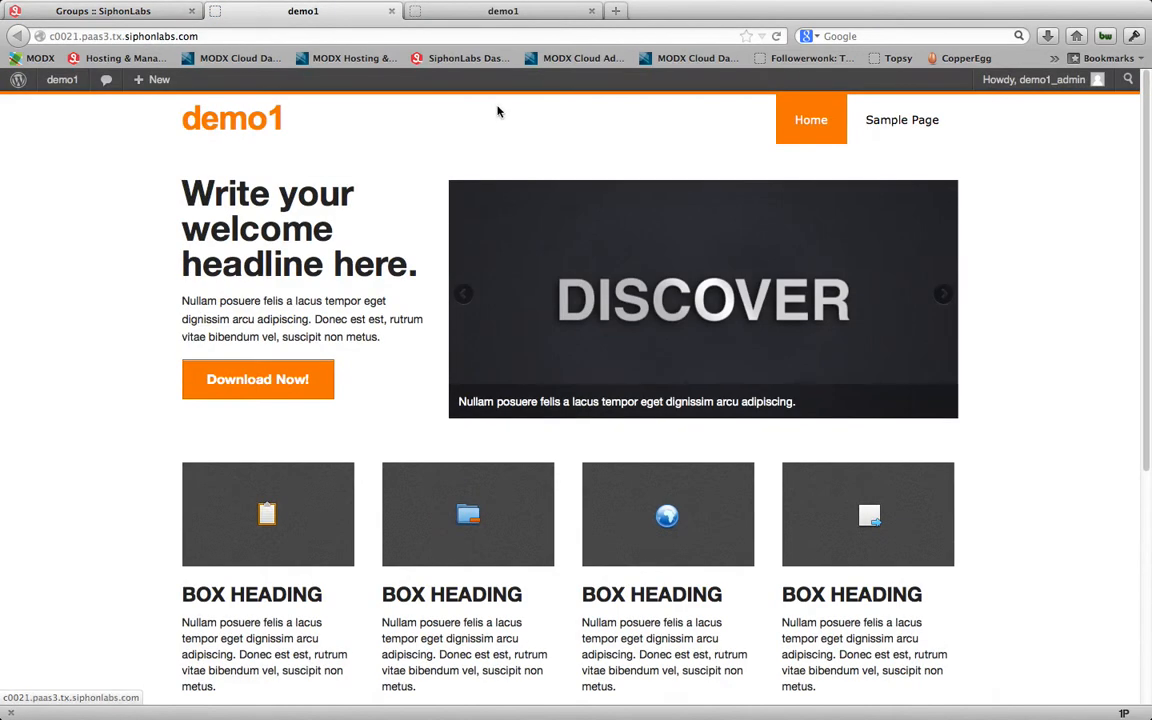
left_click(133, 13)
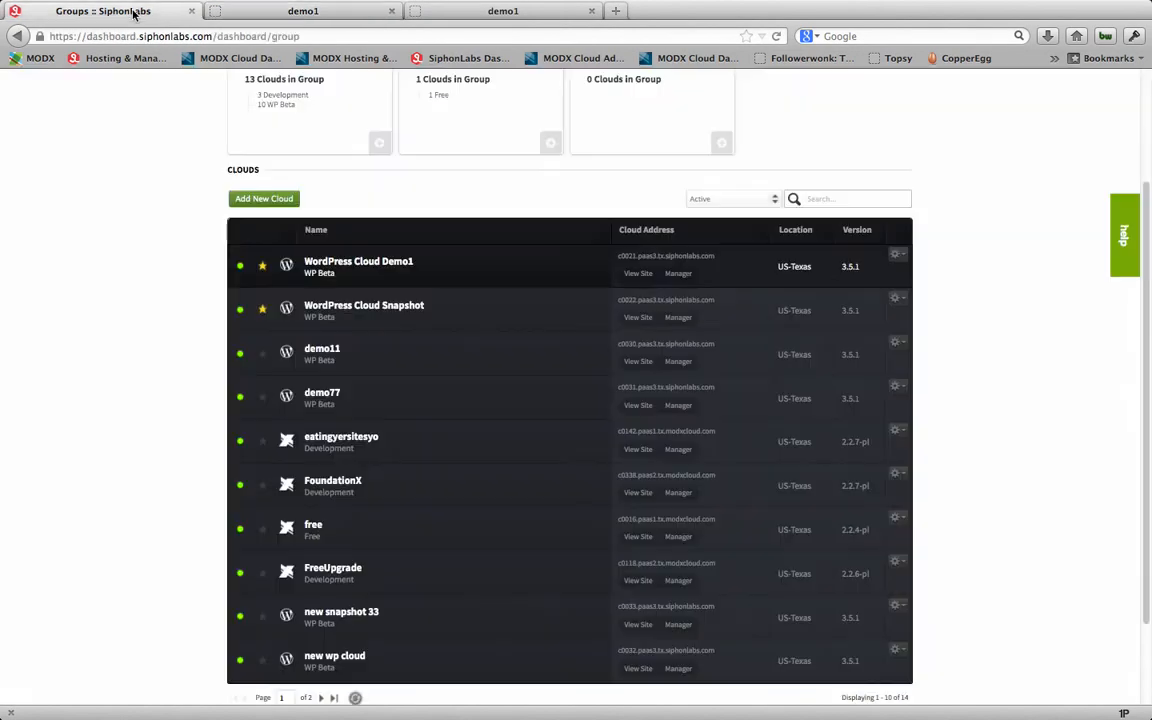
left_click(679, 274)
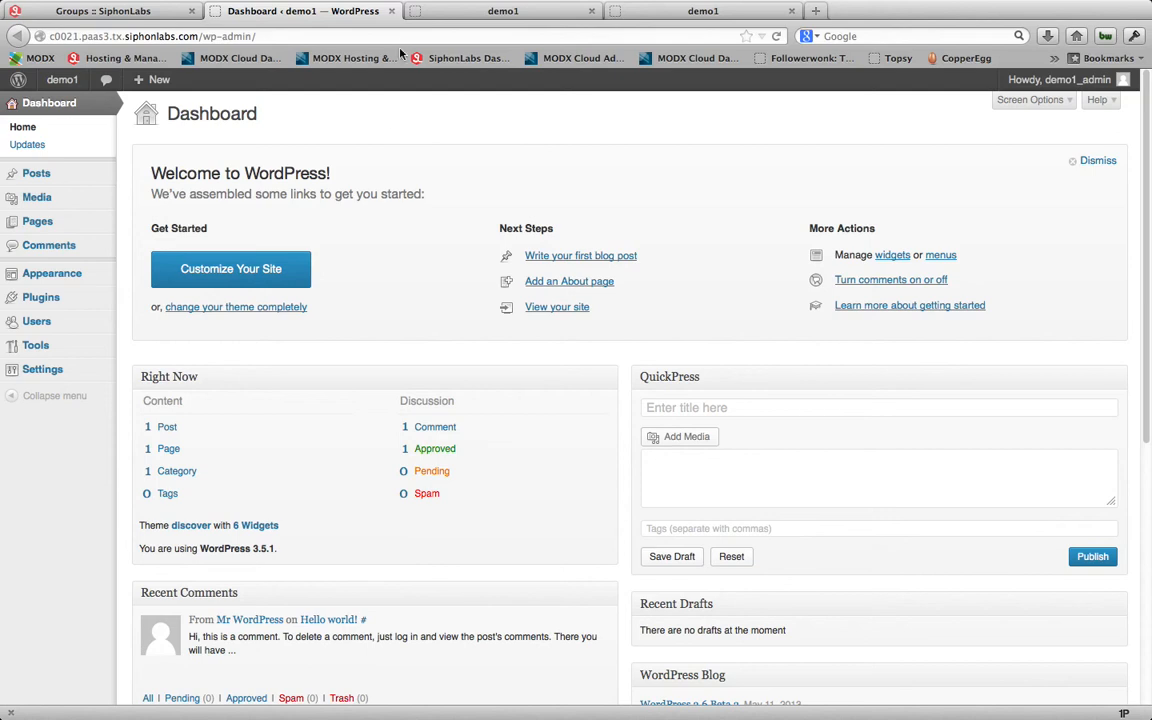
left_click(143, 12)
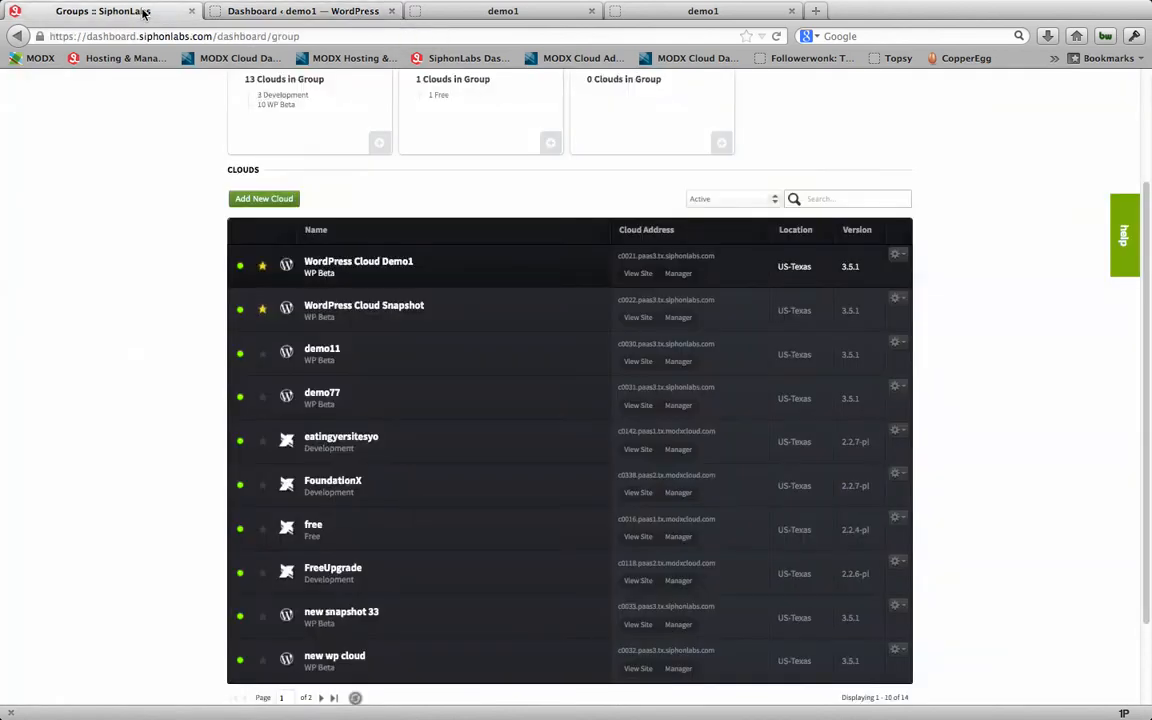
Step: Open the WordPress Cloud Demo1 details and review its summary, general information and SSH/SFTP connection information
left_click(904, 261)
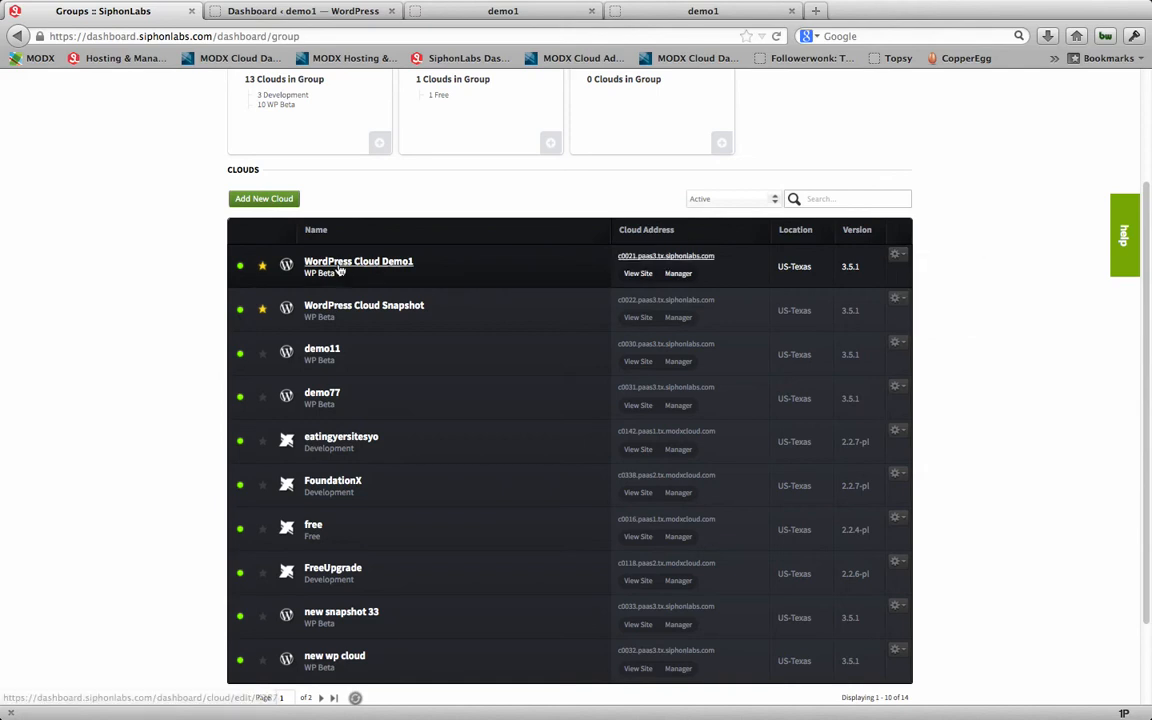
left_click(381, 265)
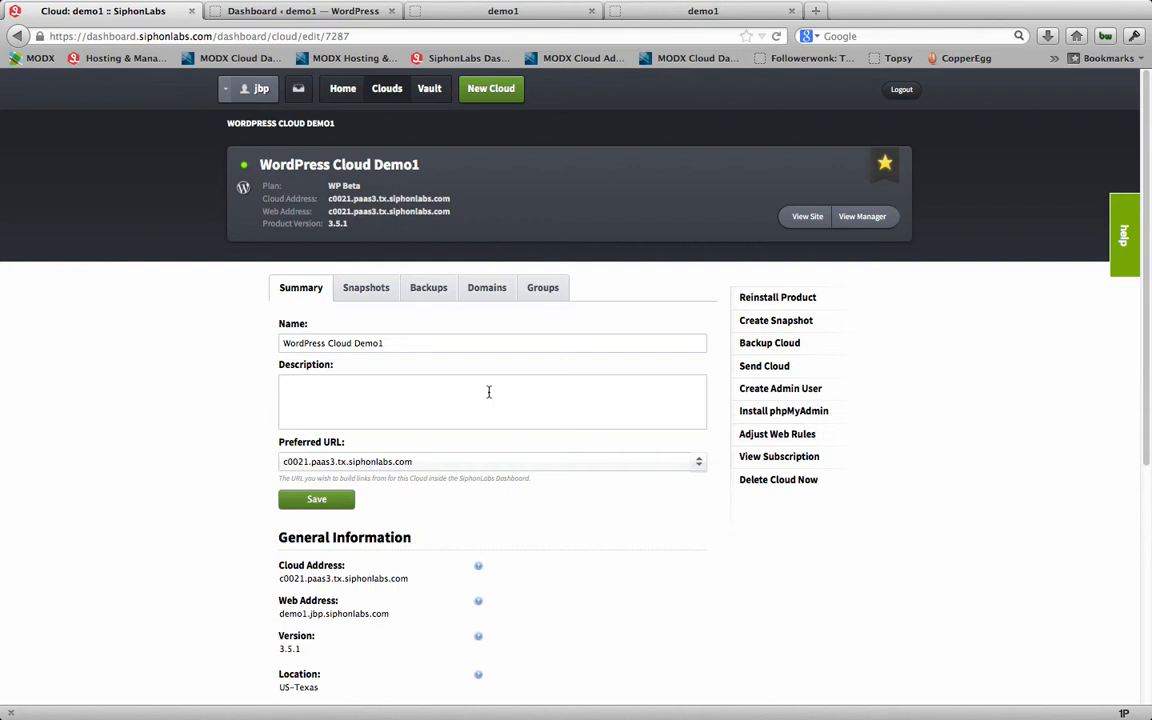
scroll(489, 391, "down", 3)
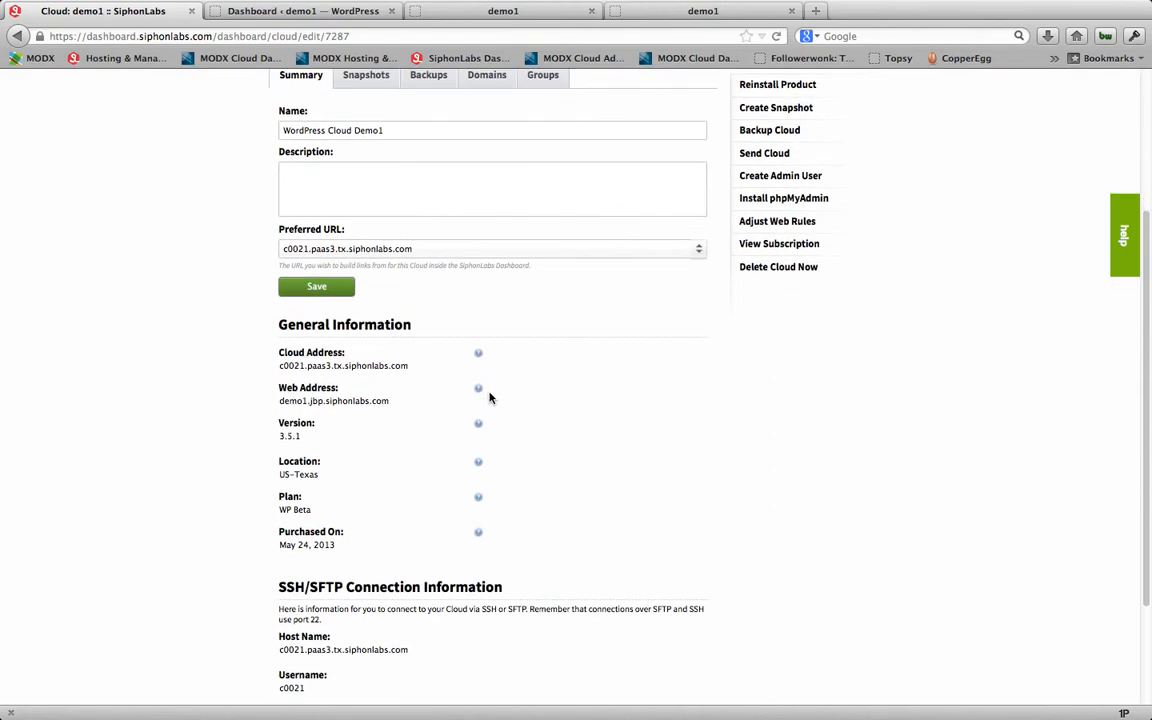
scroll(330, 395, "down", 2)
scroll(343, 425, "down", 1)
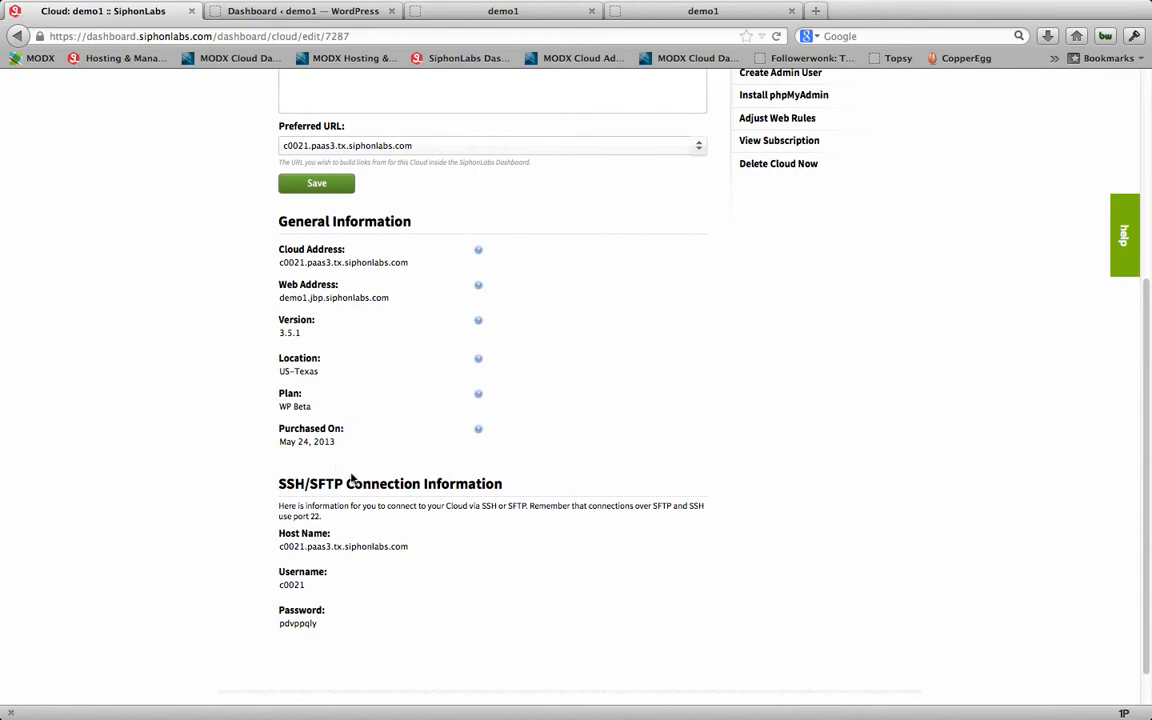
scroll(339, 447, "up", 1)
scroll(340, 450, "up", 6)
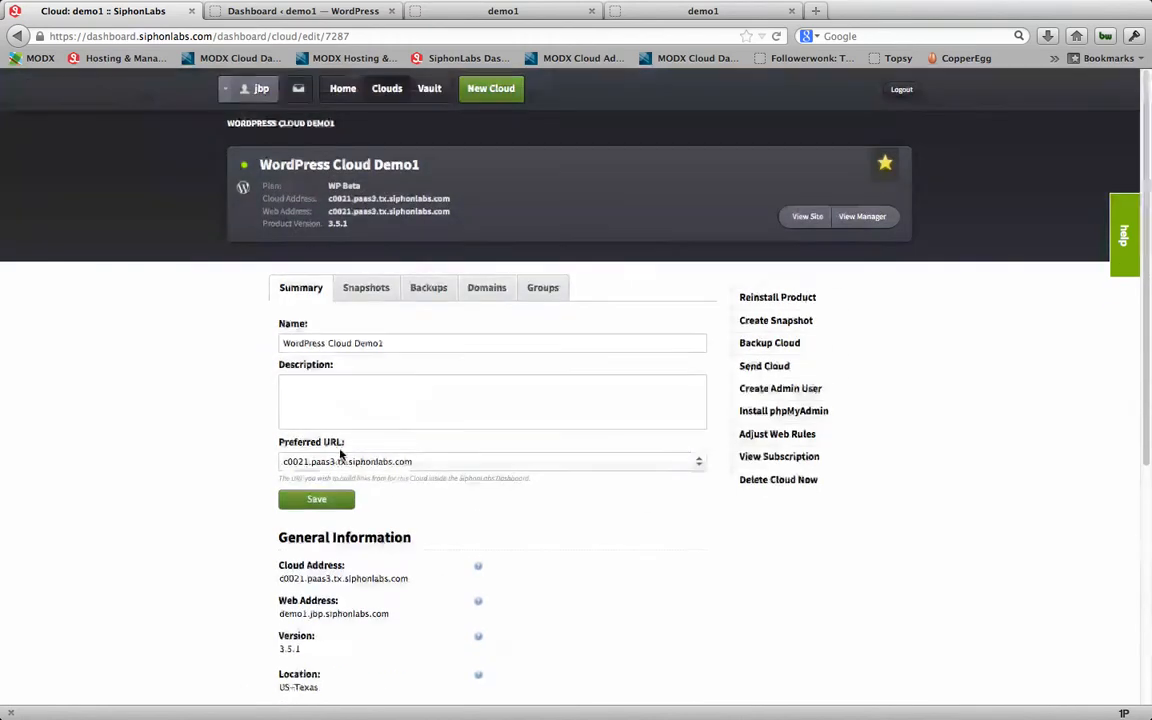
Step: Examine the snapshots, backups, domains and subdomains, and groups belonging to WordPress Cloud Demo1
left_click(367, 290)
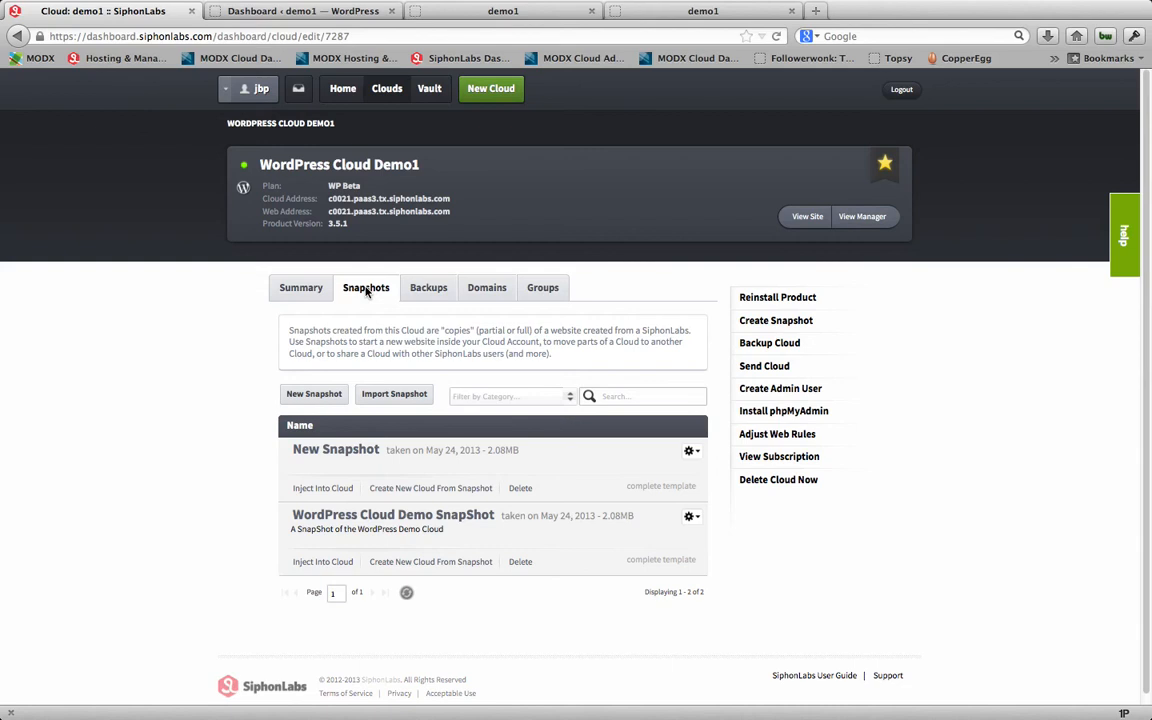
left_click(421, 298)
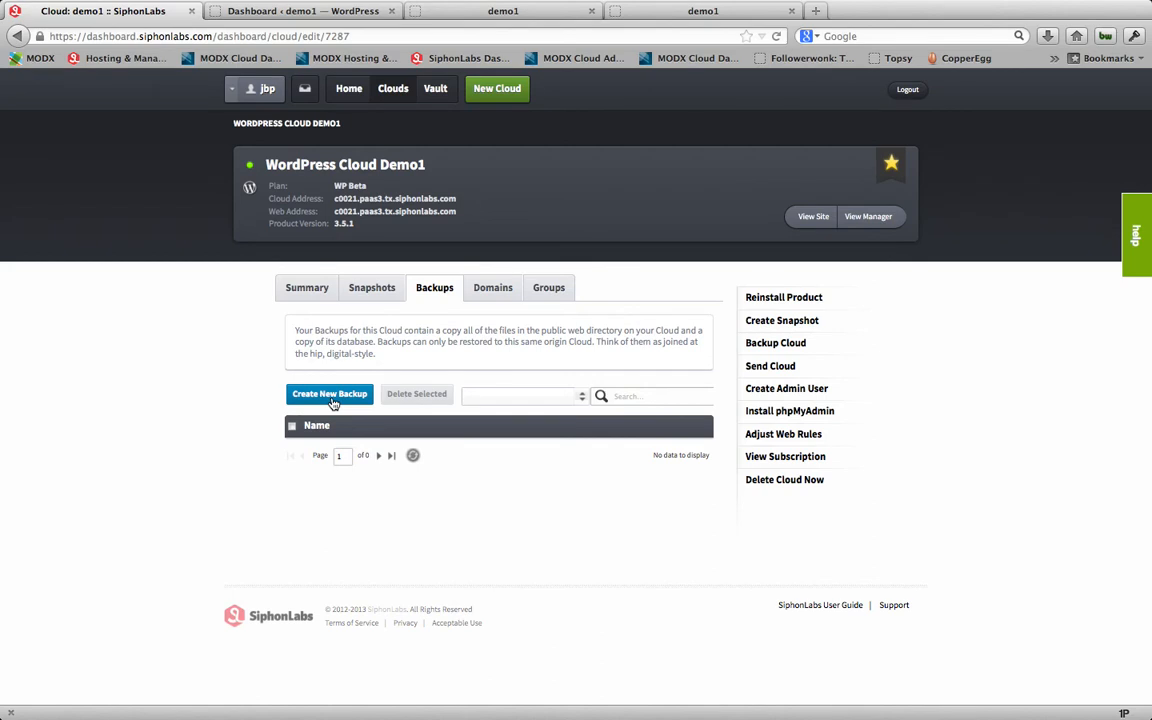
left_click(502, 290)
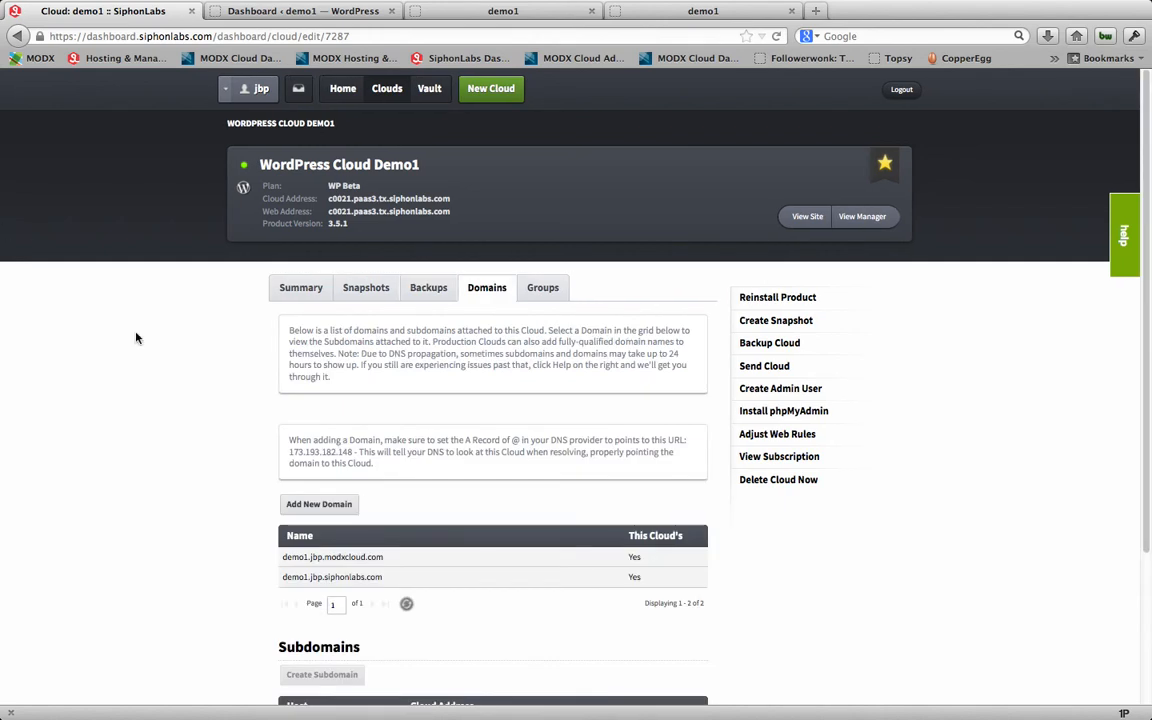
scroll(530, 450, "down", 4)
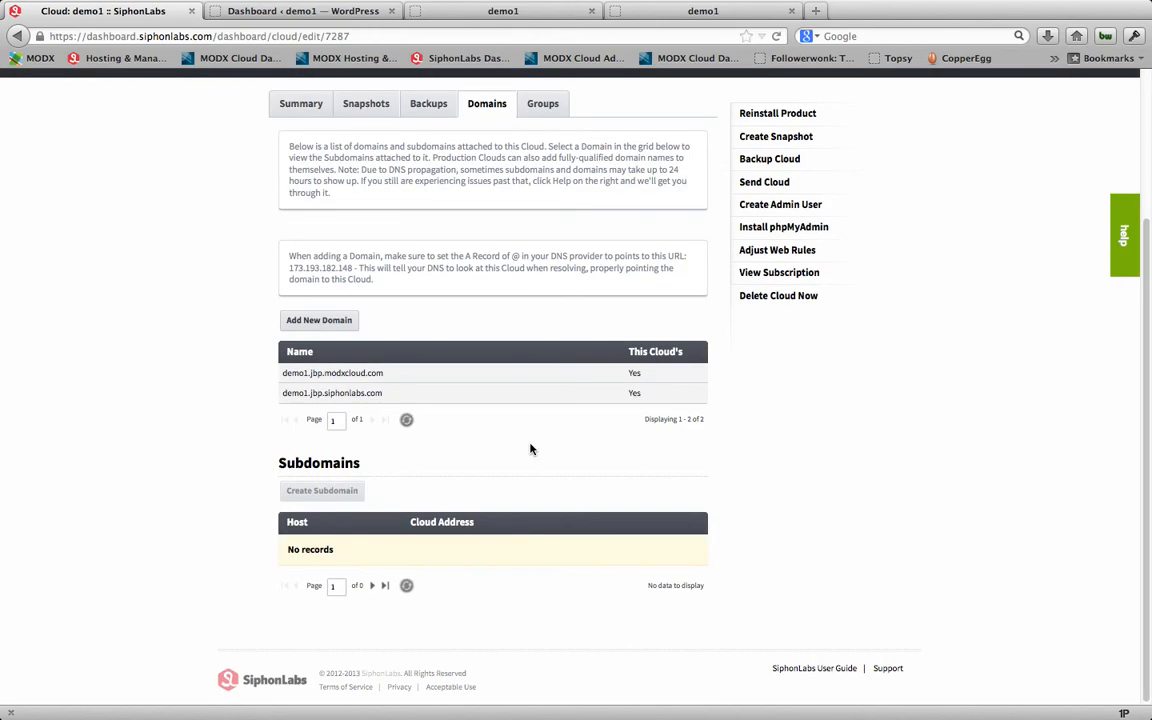
scroll(530, 449, "up", 2)
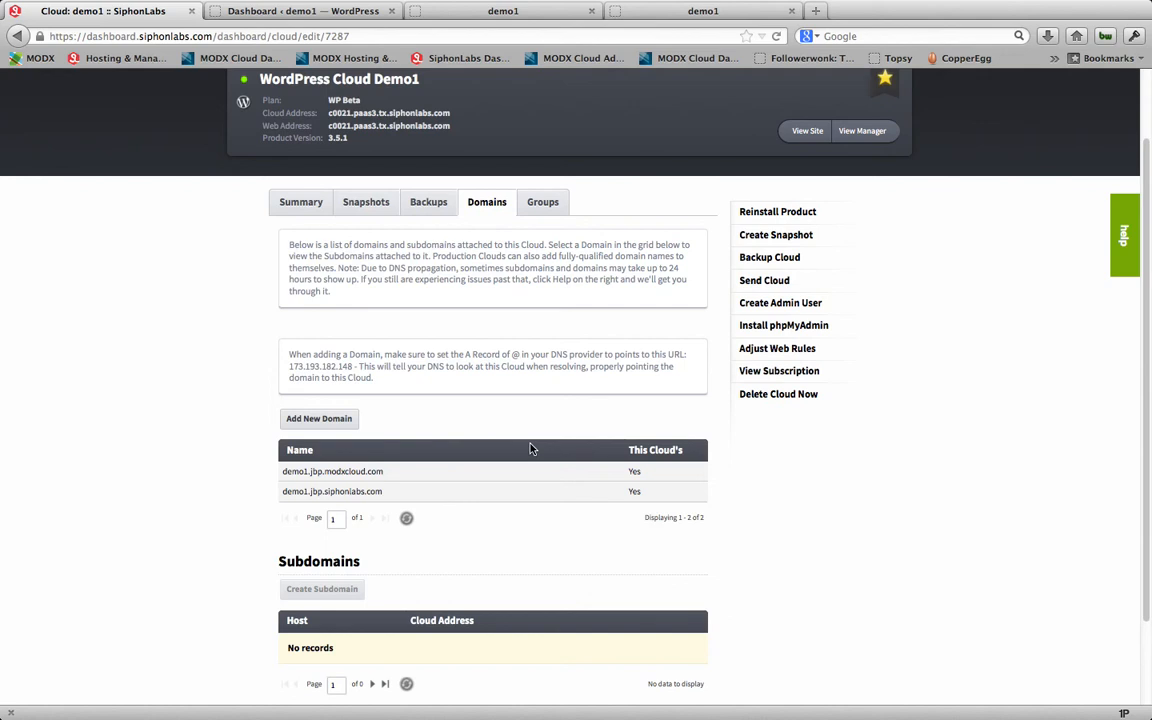
scroll(531, 449, "up", 1)
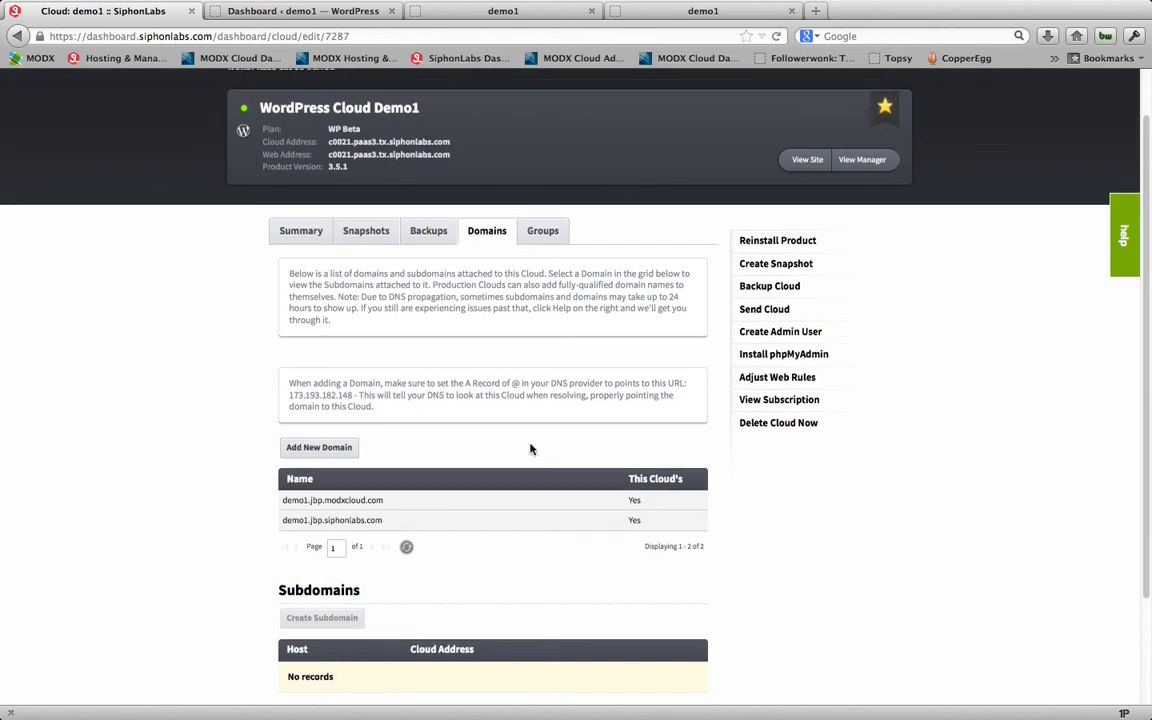
scroll(531, 448, "up", 2)
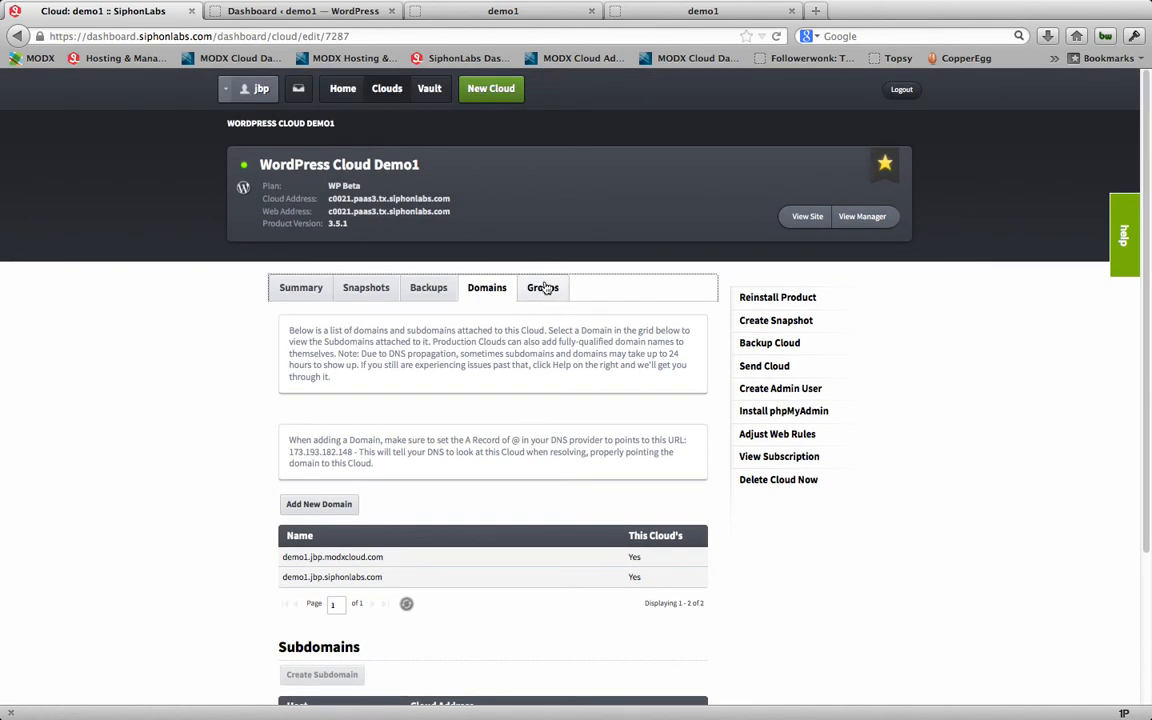
left_click(546, 288)
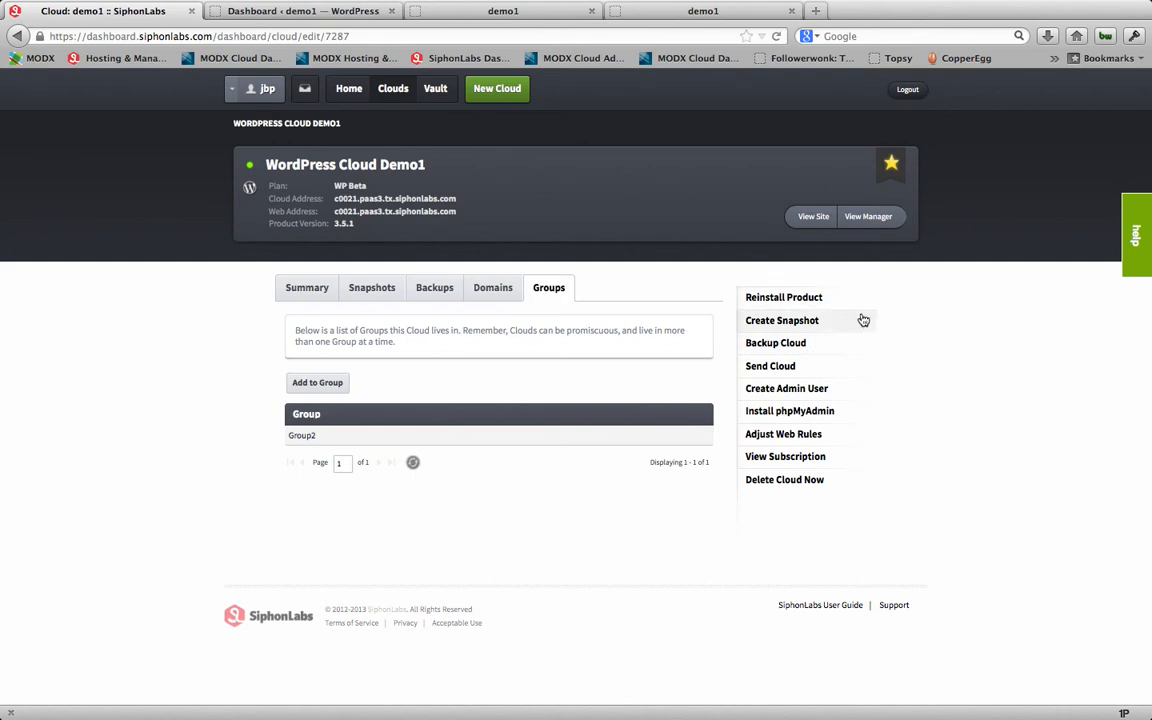
Step: Inspect the Send Cloud form's account and snapshot name fields for demo1, and close it without sending
left_click(812, 369)
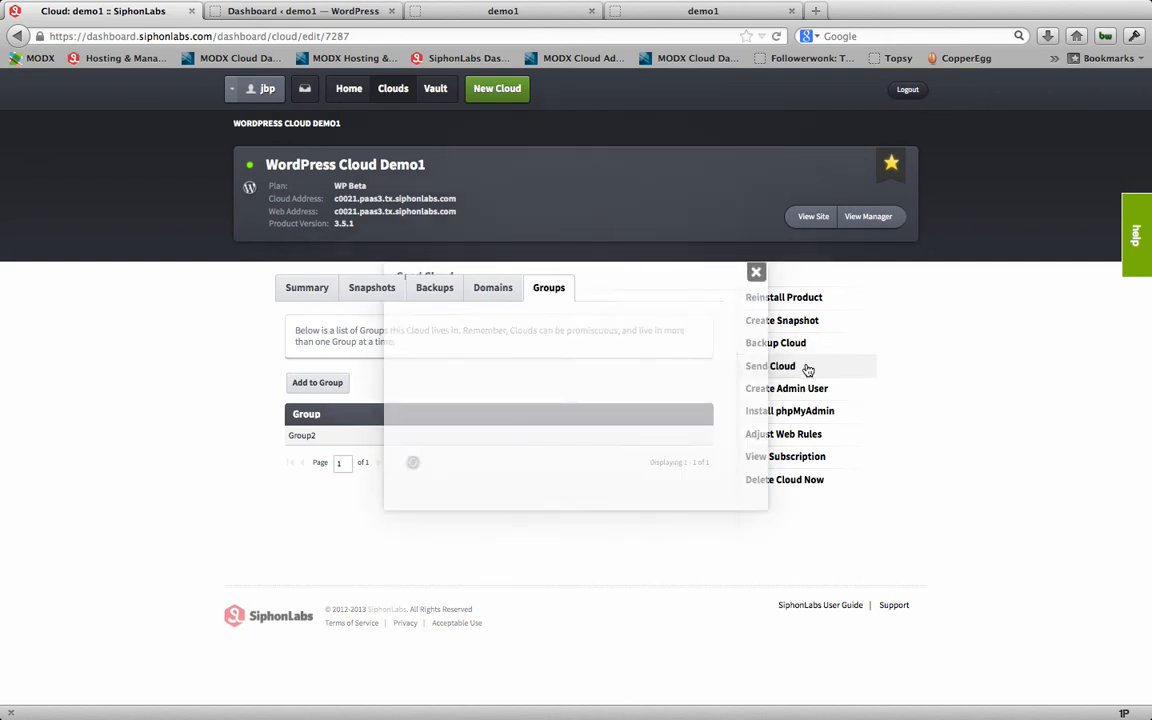
left_click(489, 407)
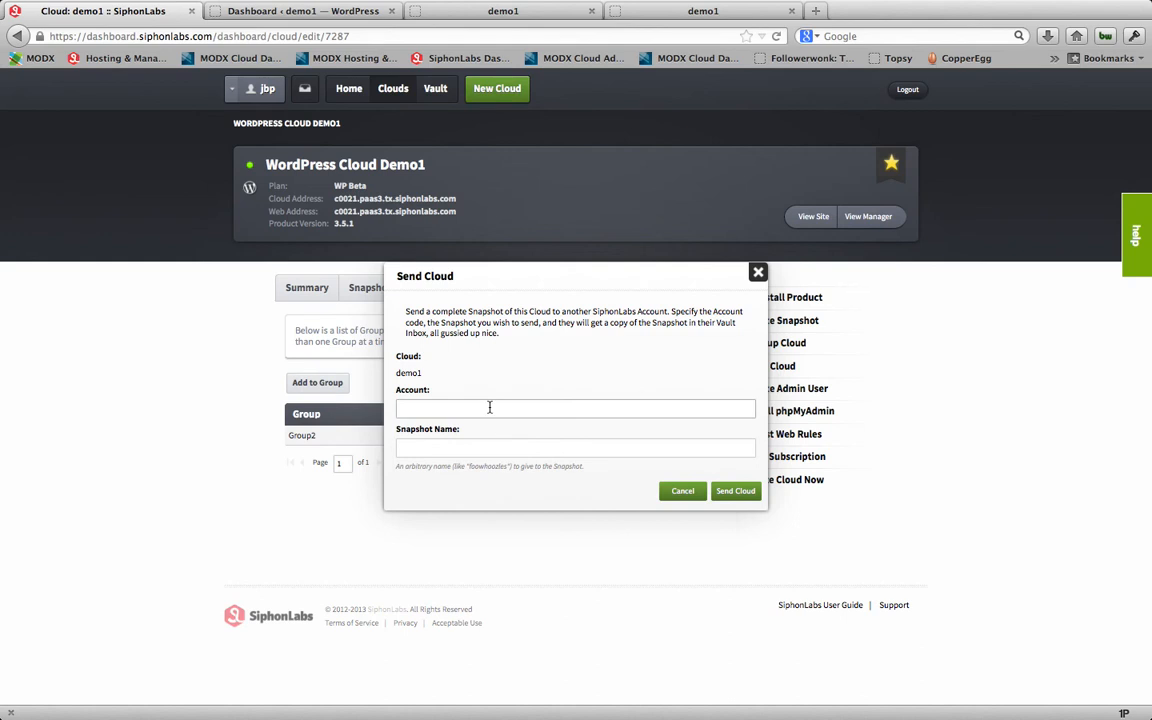
left_click(481, 448)
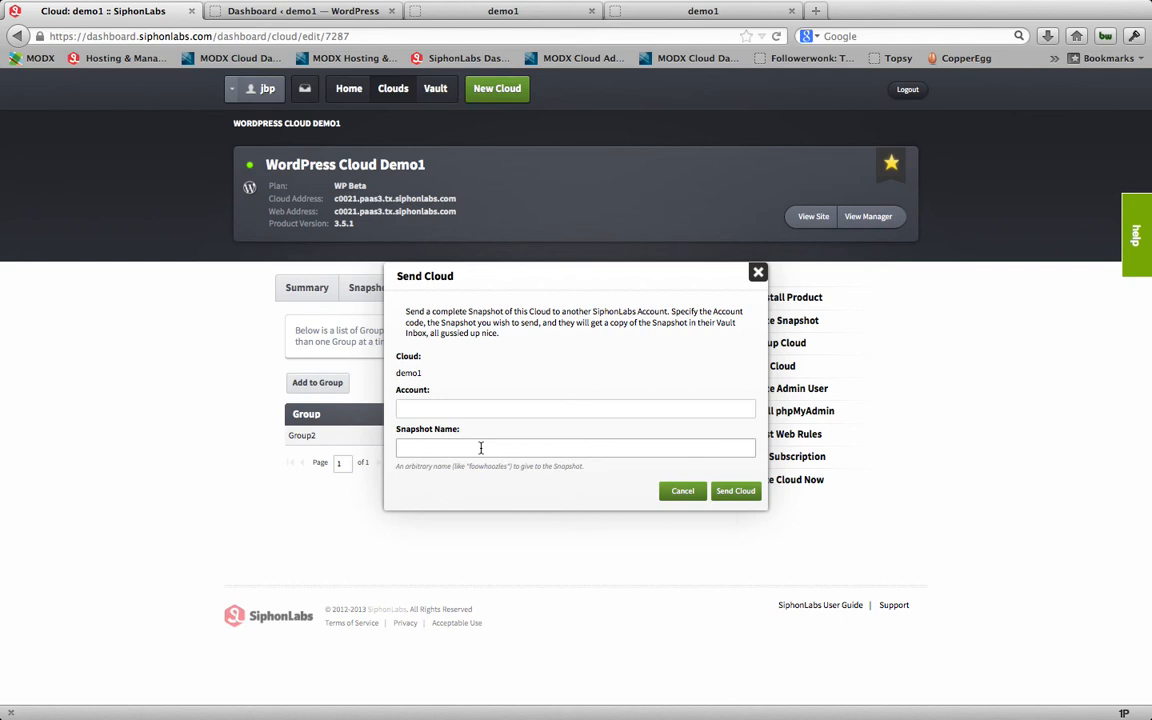
left_click(758, 273)
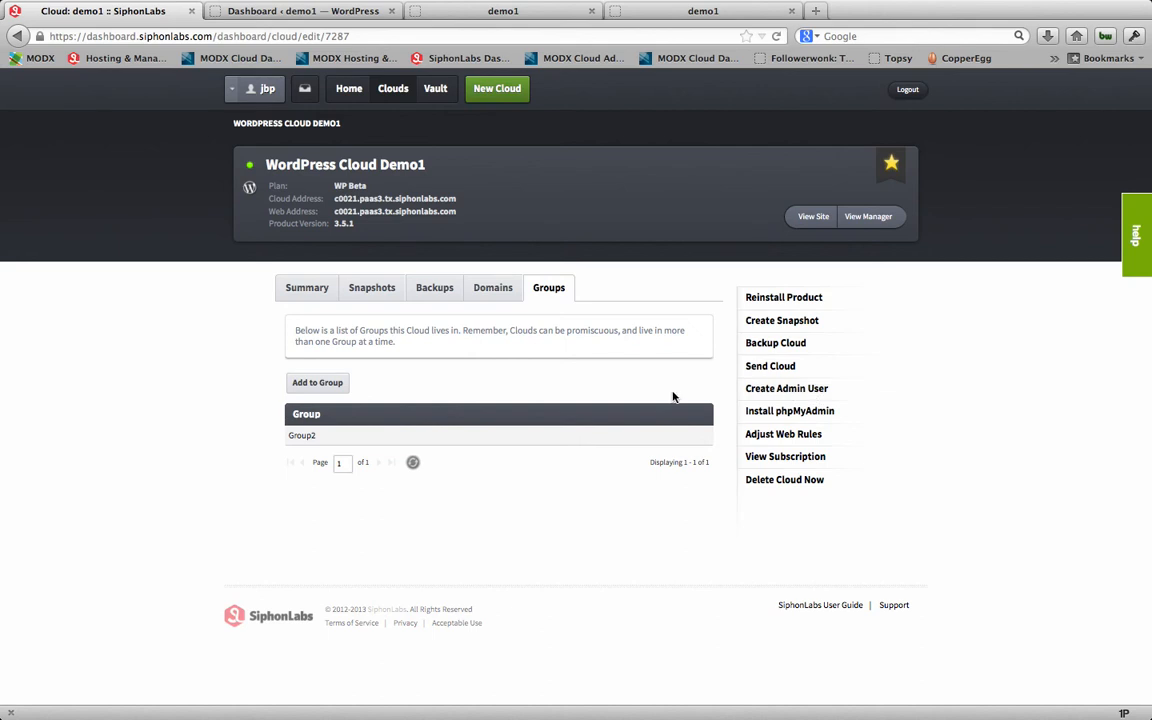
Step: Open the Vault and review its backups list, then return to its snapshots list
left_click(443, 92)
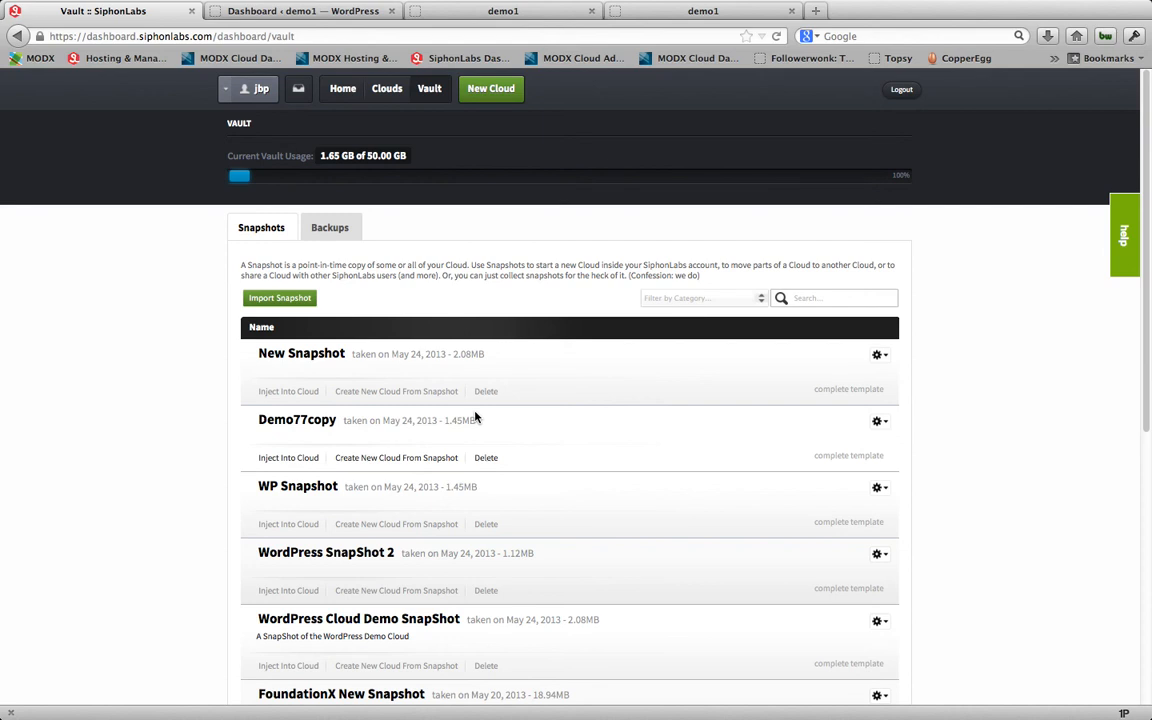
left_click(347, 236)
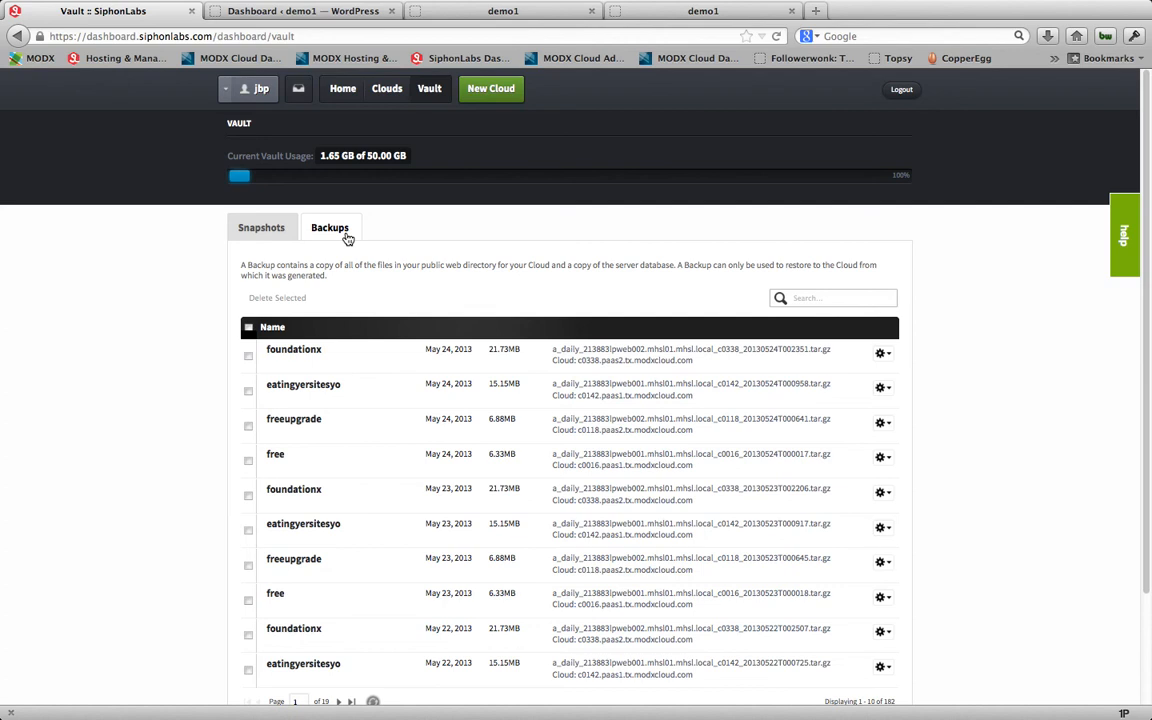
left_click(270, 234)
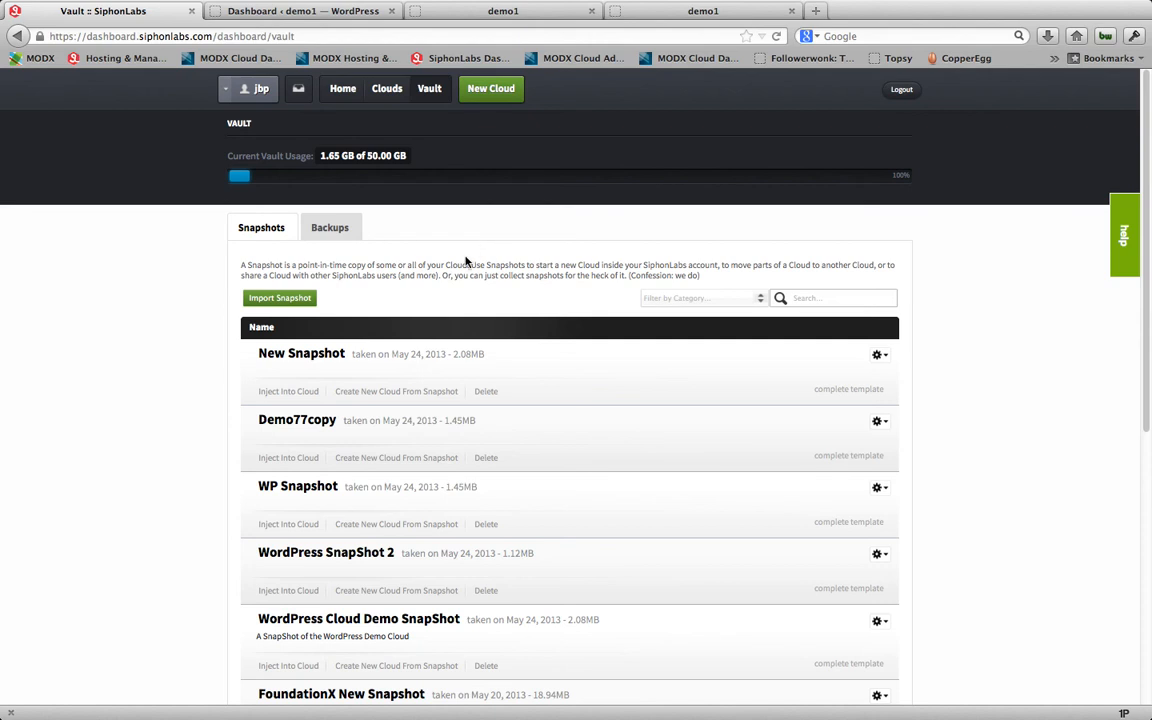
Step: Start a new WordPress cloud from the New Snapshot entry in the Vault and name it "New Snapshot number2"
left_click(397, 392)
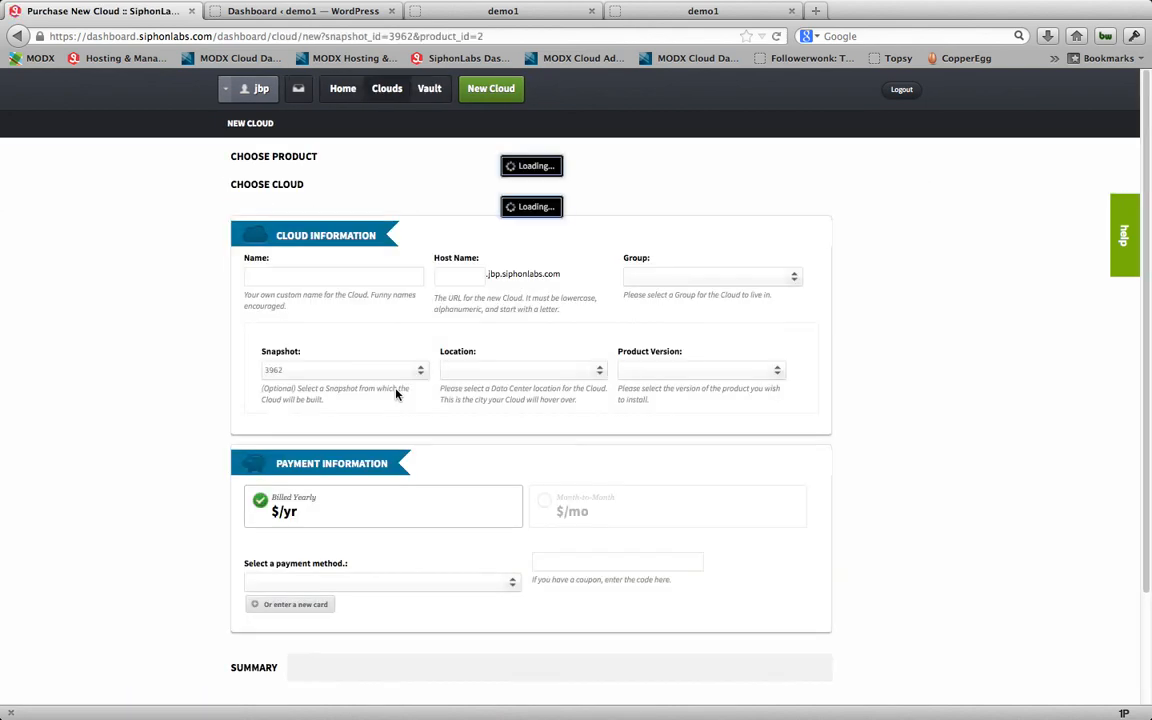
left_click(303, 244)
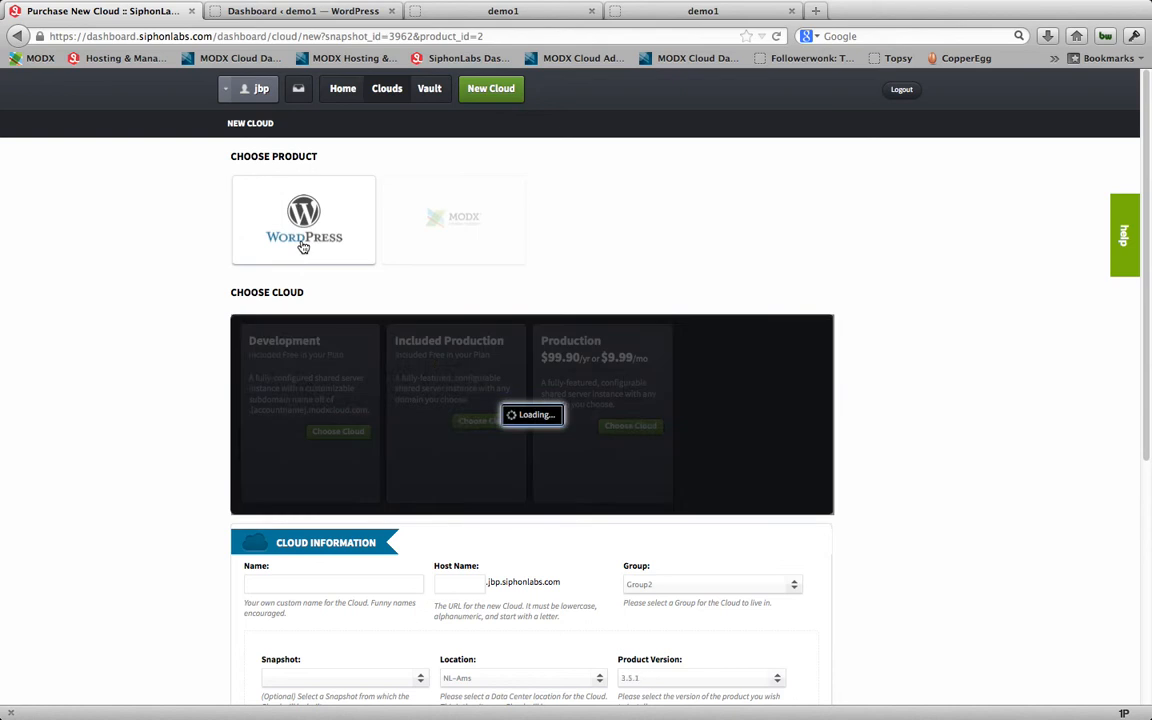
left_click(312, 384)
type("N")
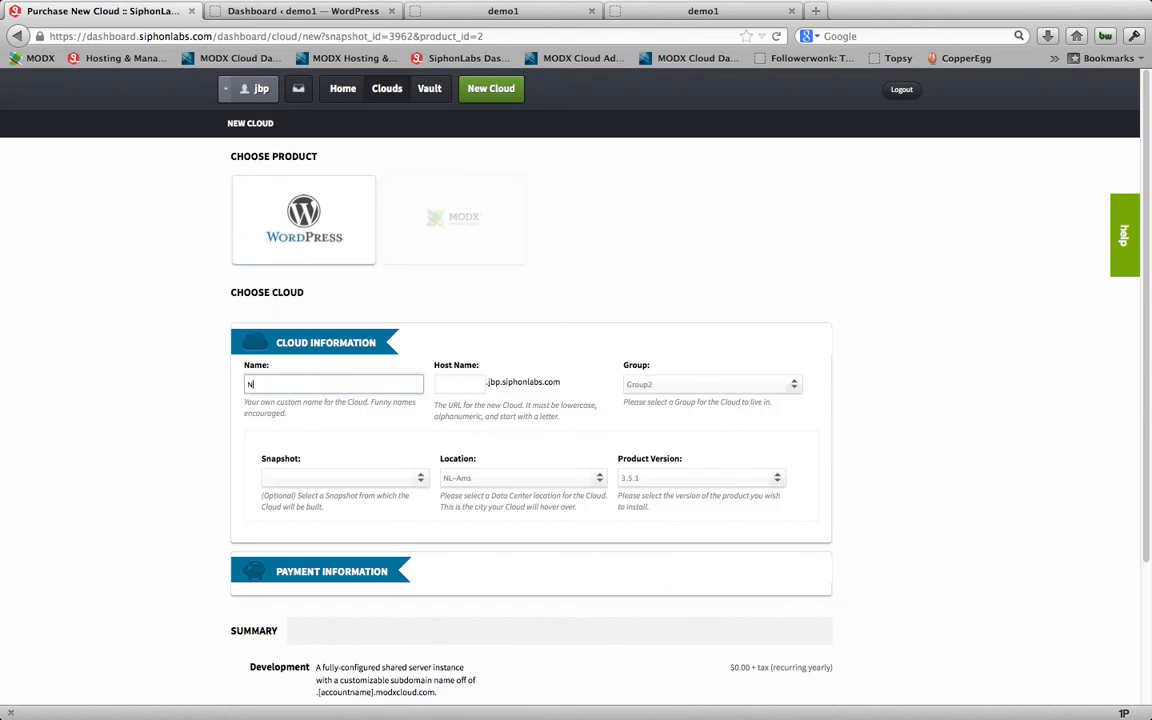
type("ew Snapshot number2")
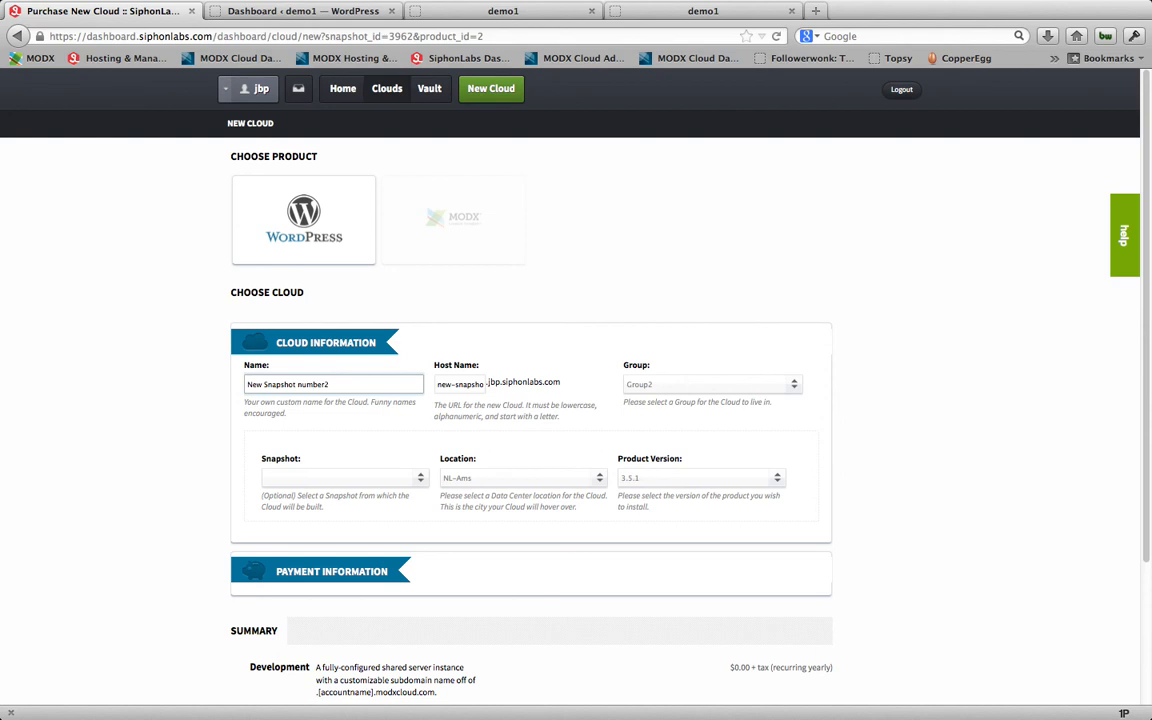
Step: Choose New Snapshot as the source snapshot and US-Texas as the location for the new cloud
left_click(355, 481)
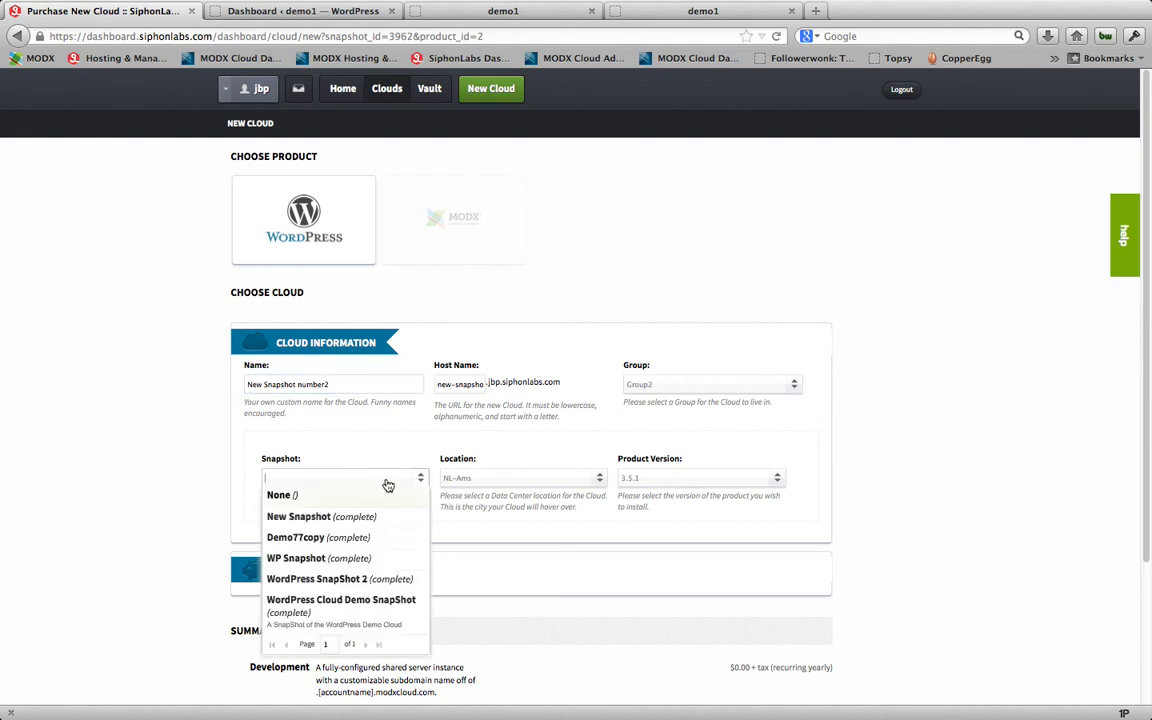
left_click(321, 517)
left_click(518, 487)
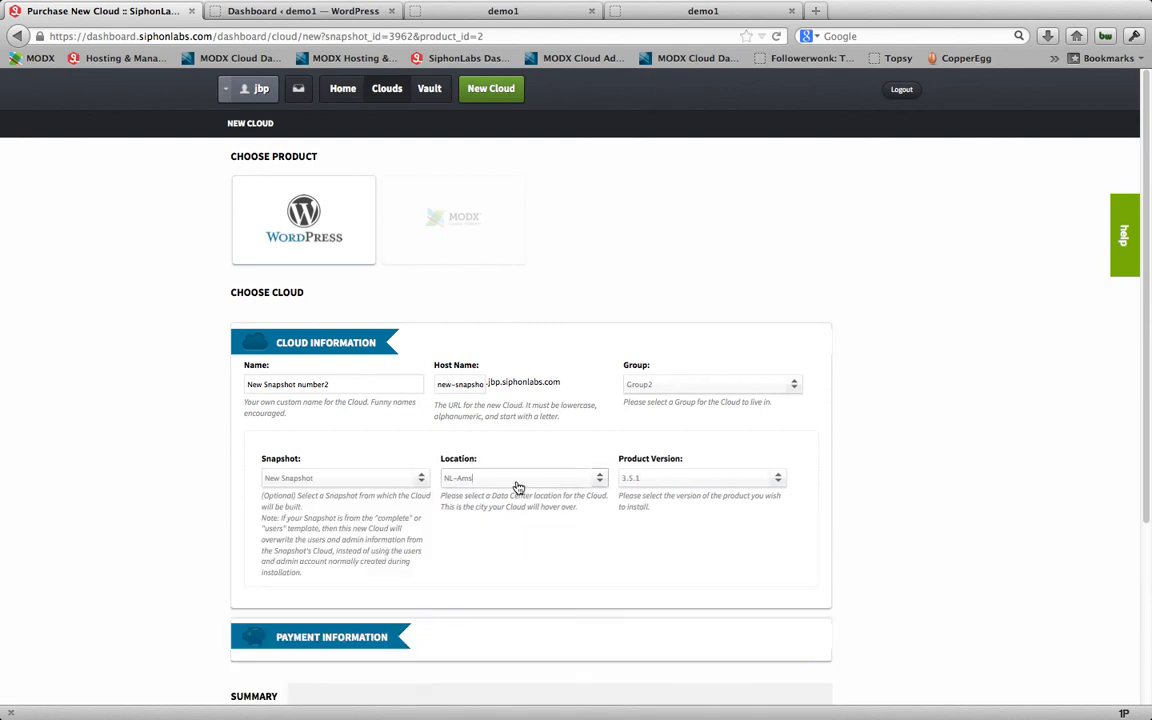
left_click(503, 488)
left_click(475, 530)
Step: Complete the cloud creation, dismiss the confirmation, and check New Snapshot number2 in the list of clouds
scroll(685, 519, "down", 5)
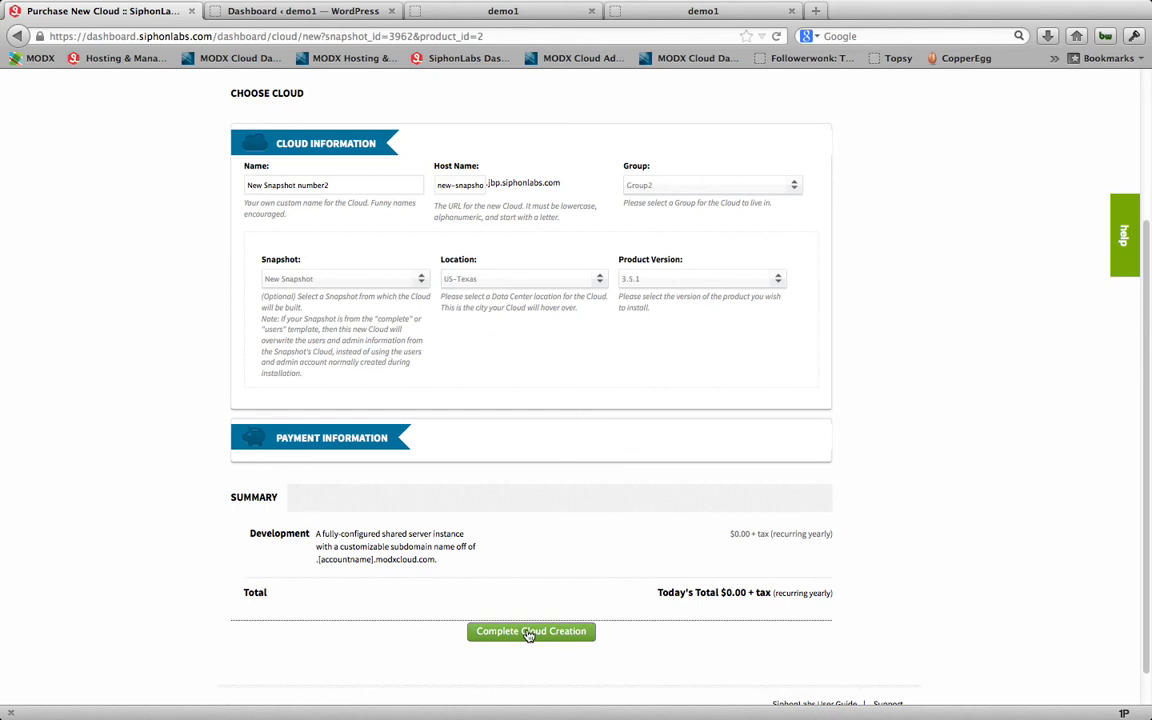
left_click(529, 633)
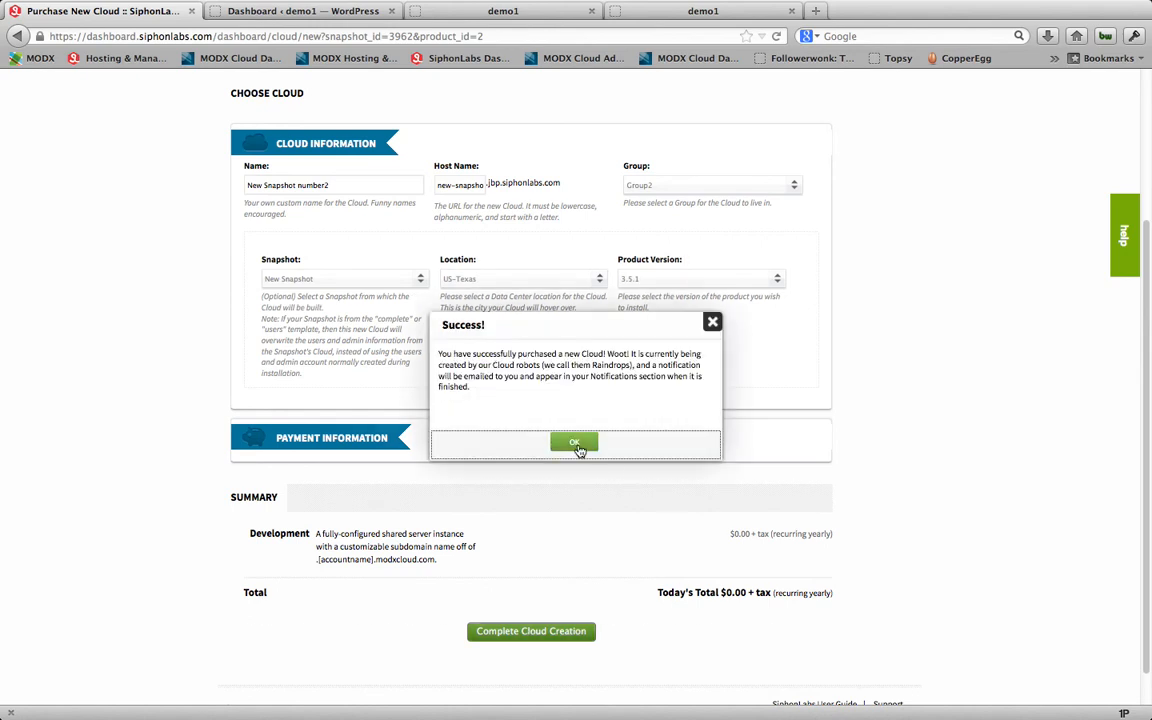
left_click(575, 444)
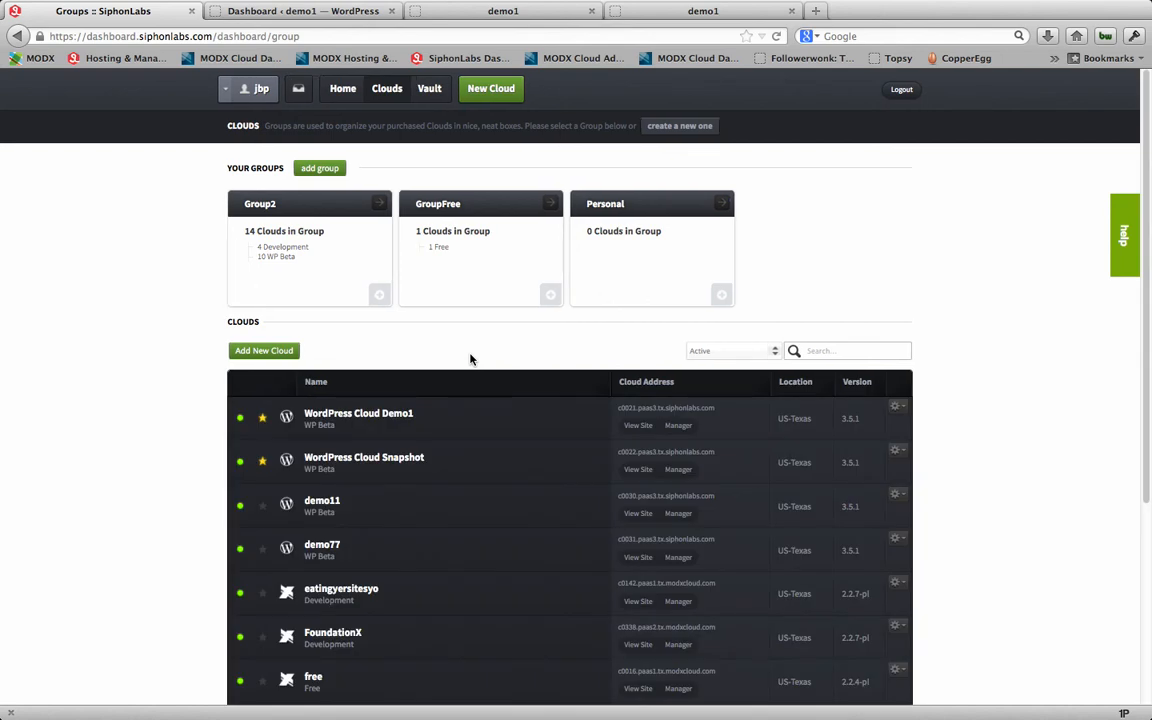
scroll(489, 404, "down", 5)
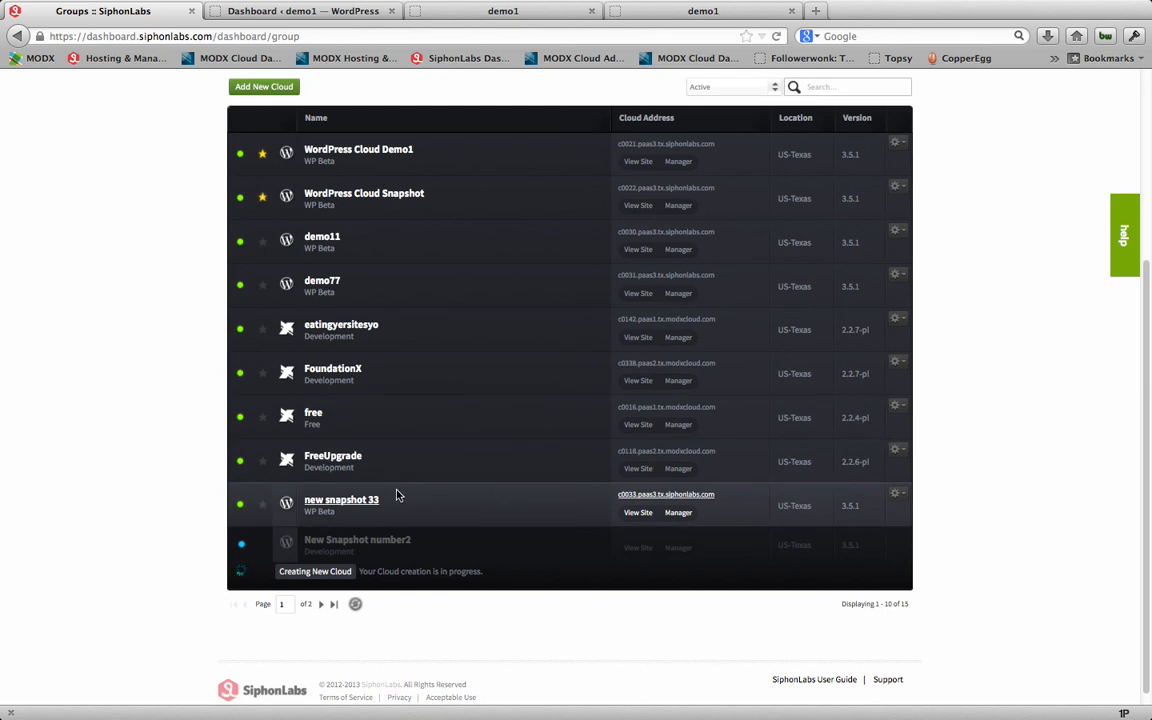
scroll(396, 495, "up", 5)
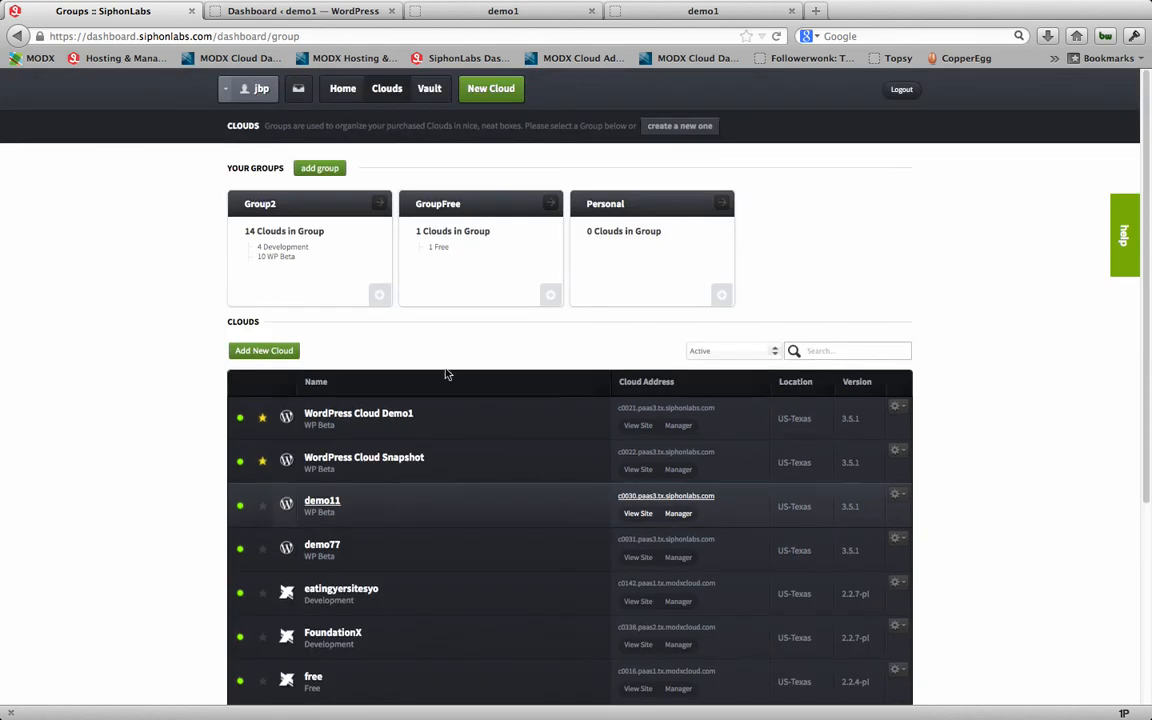
Step: Read the setup notification for new-snapshot-number2, view its live site from there, and return to the notification
left_click(299, 92)
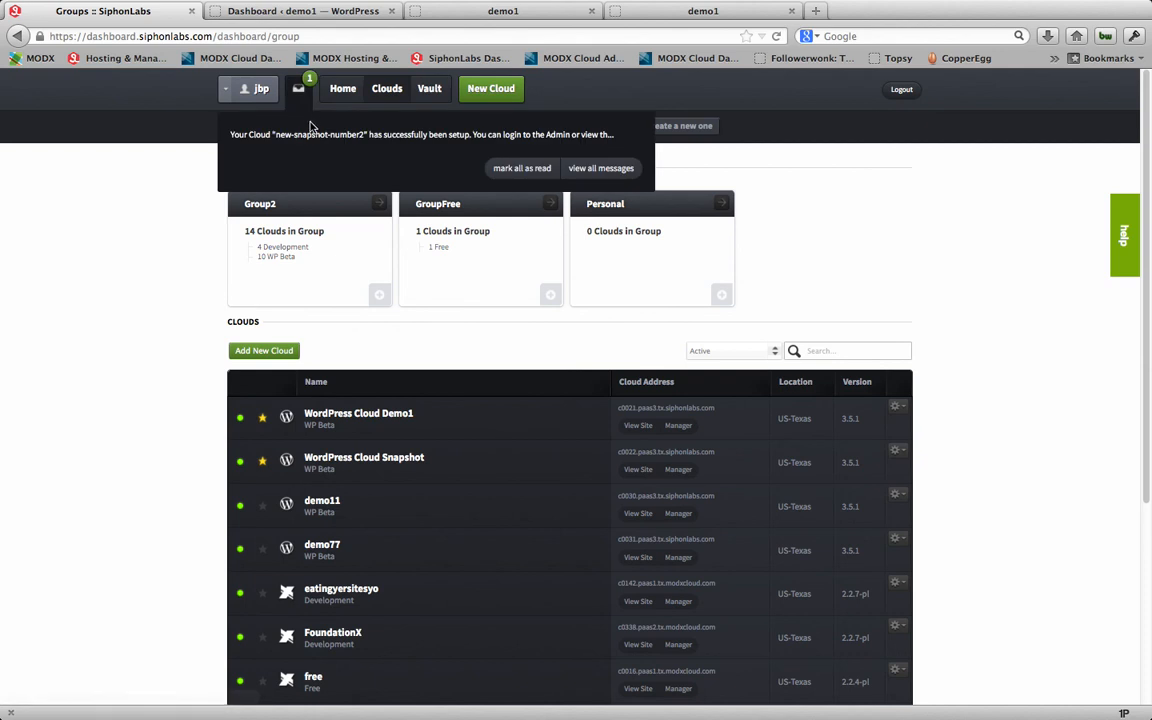
left_click(309, 131)
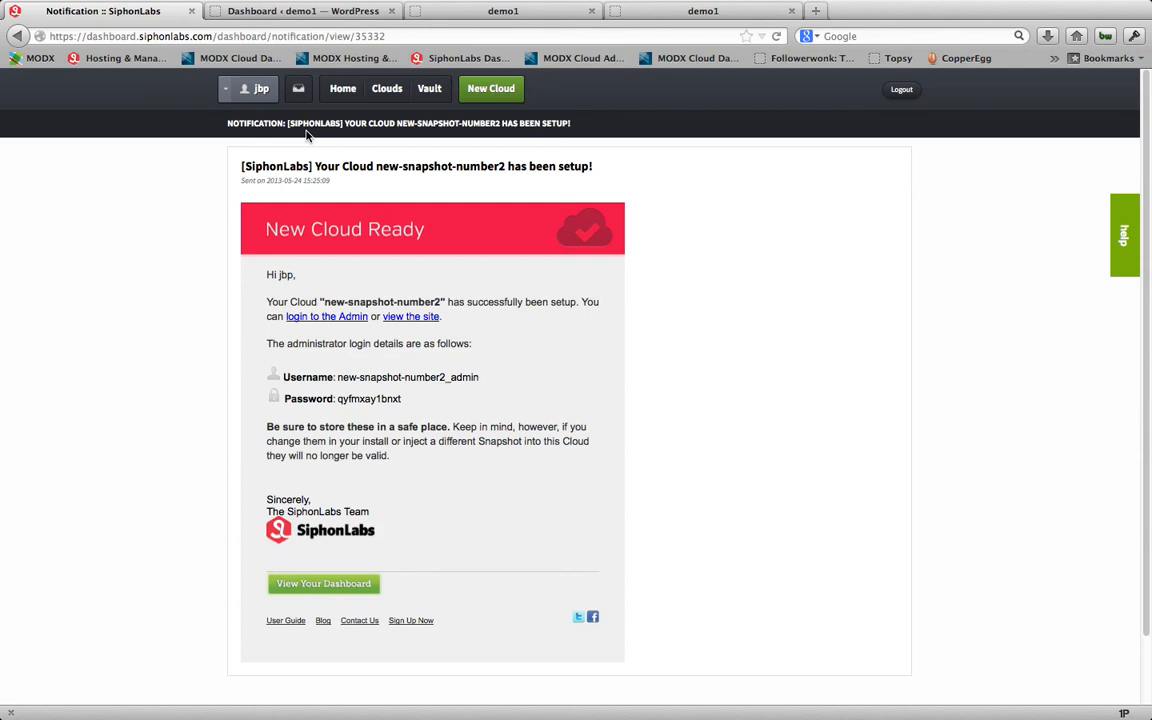
left_click(420, 317)
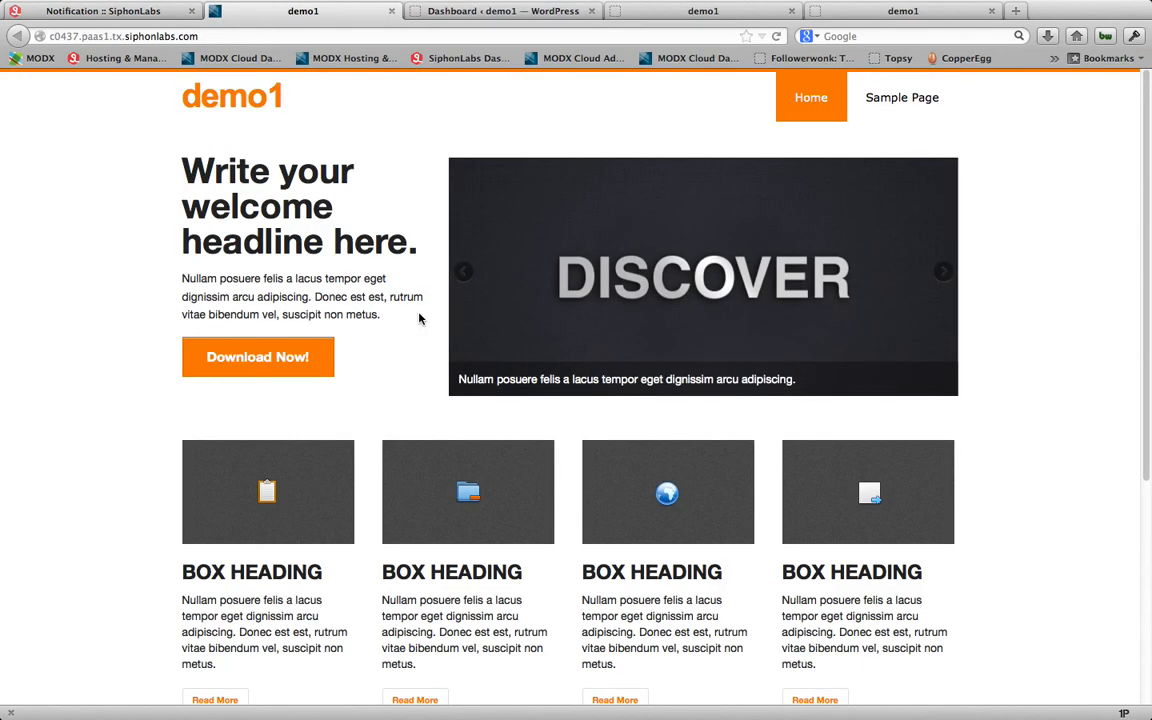
left_click(110, 11)
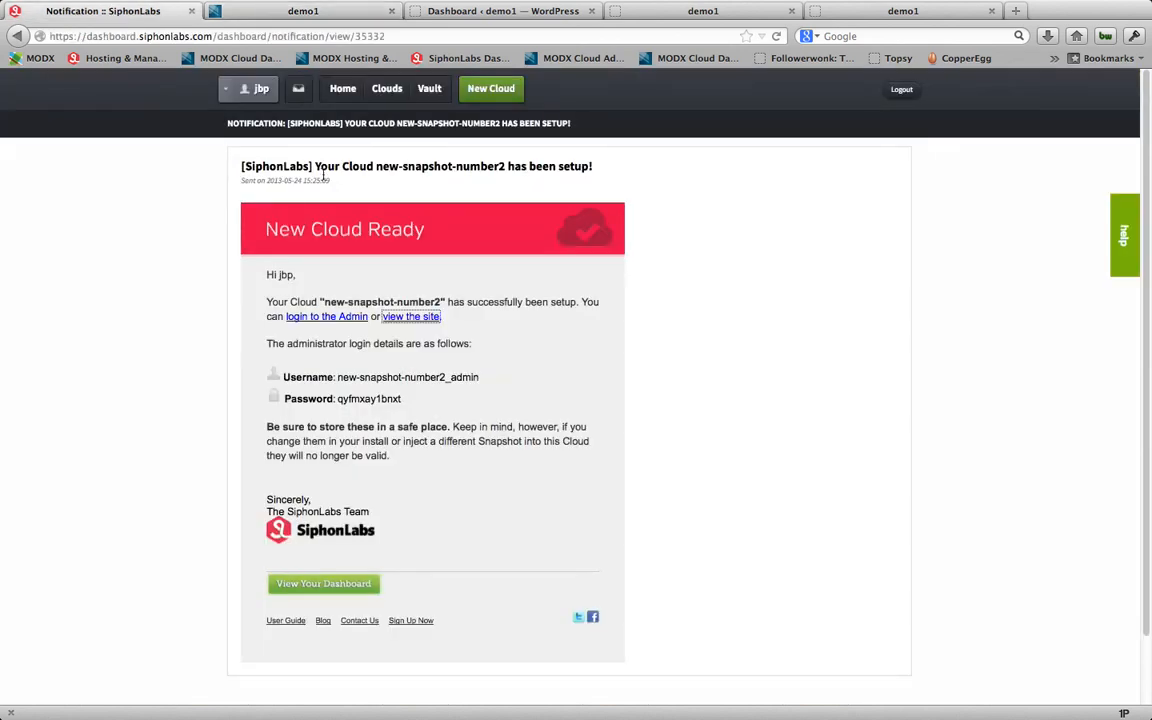
Step: From the dashboard home, open the SiphonLabs user guide, look over the Cloud User Guide topics, and return to the dashboard
left_click(343, 89)
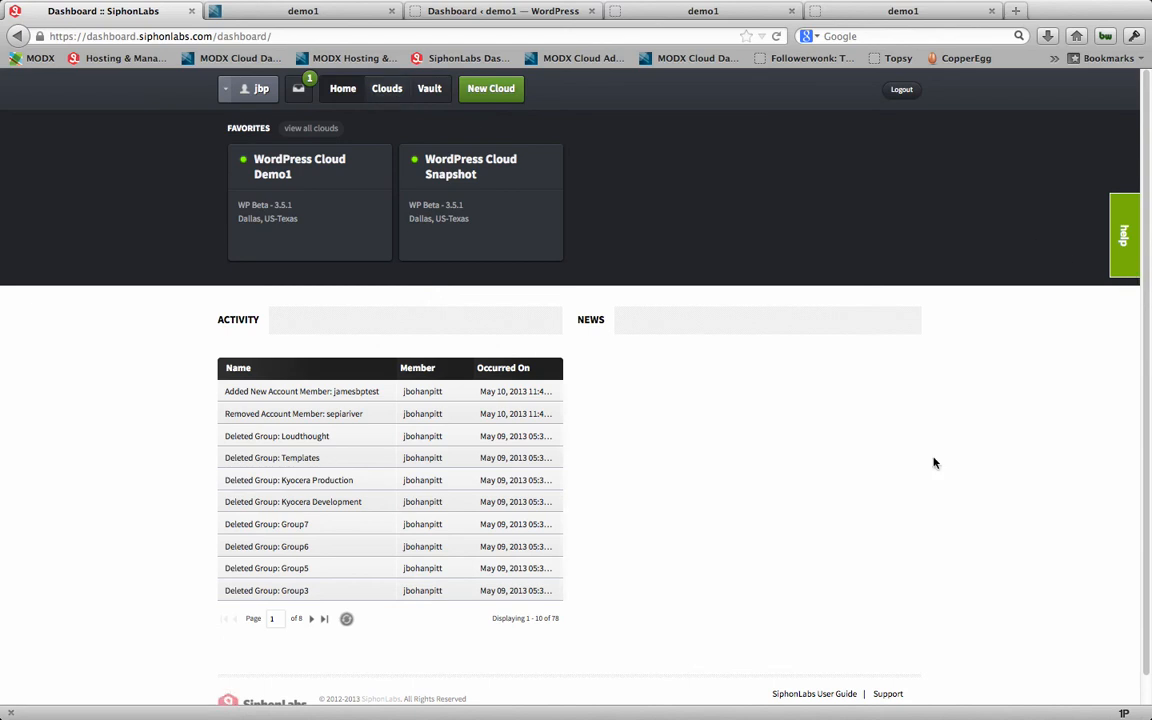
left_click(811, 695)
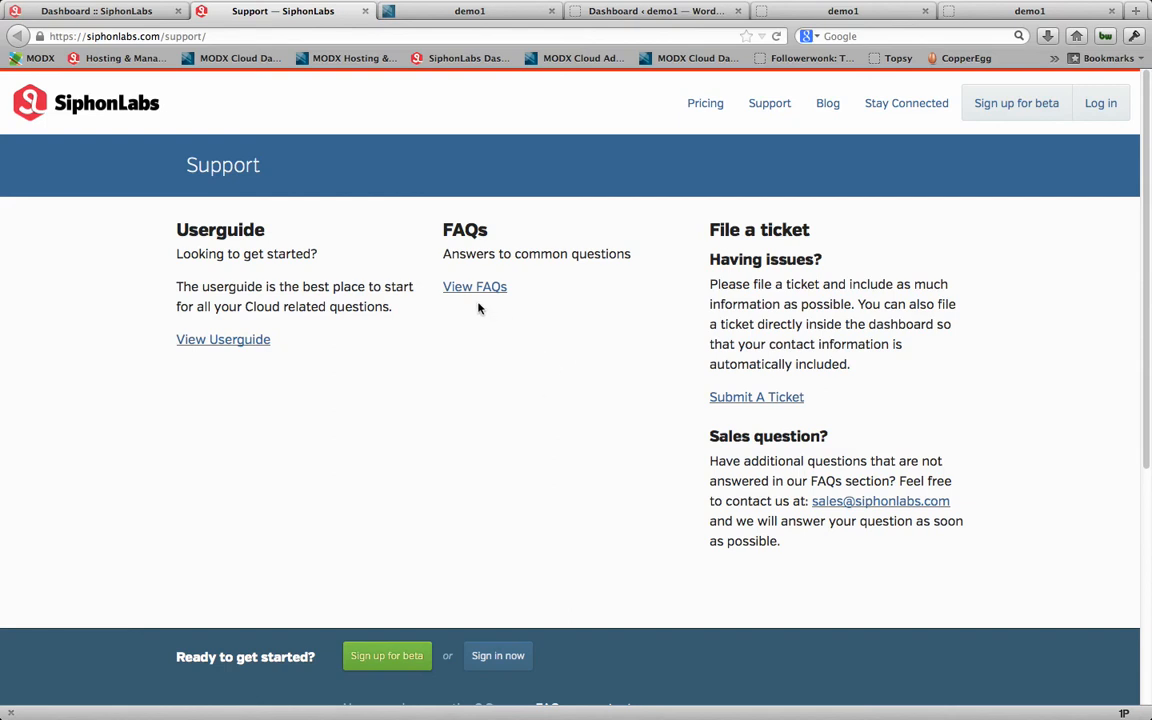
left_click(229, 342)
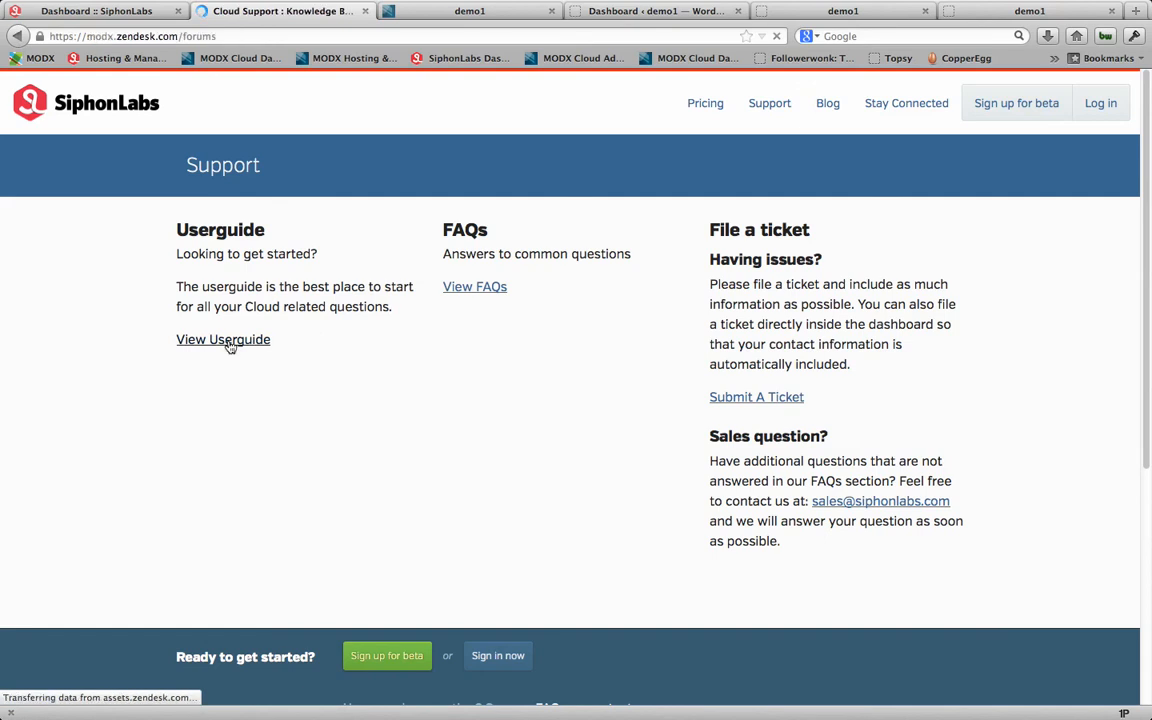
scroll(466, 402, "down", 8)
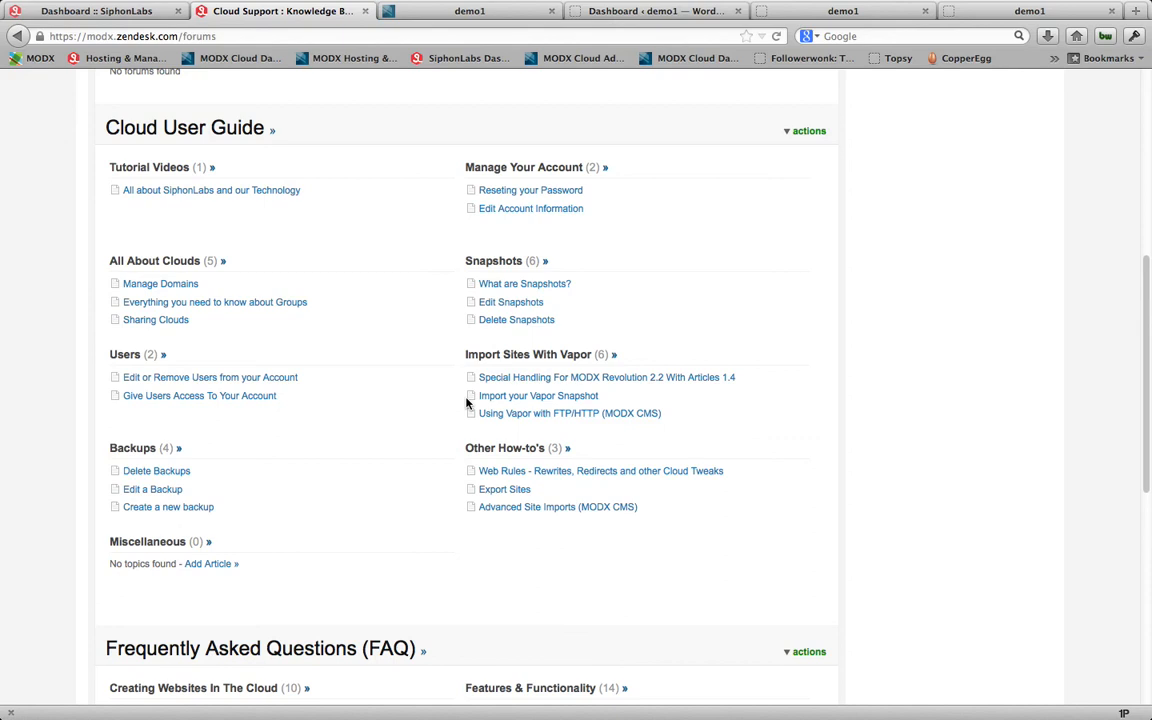
left_click(128, 13)
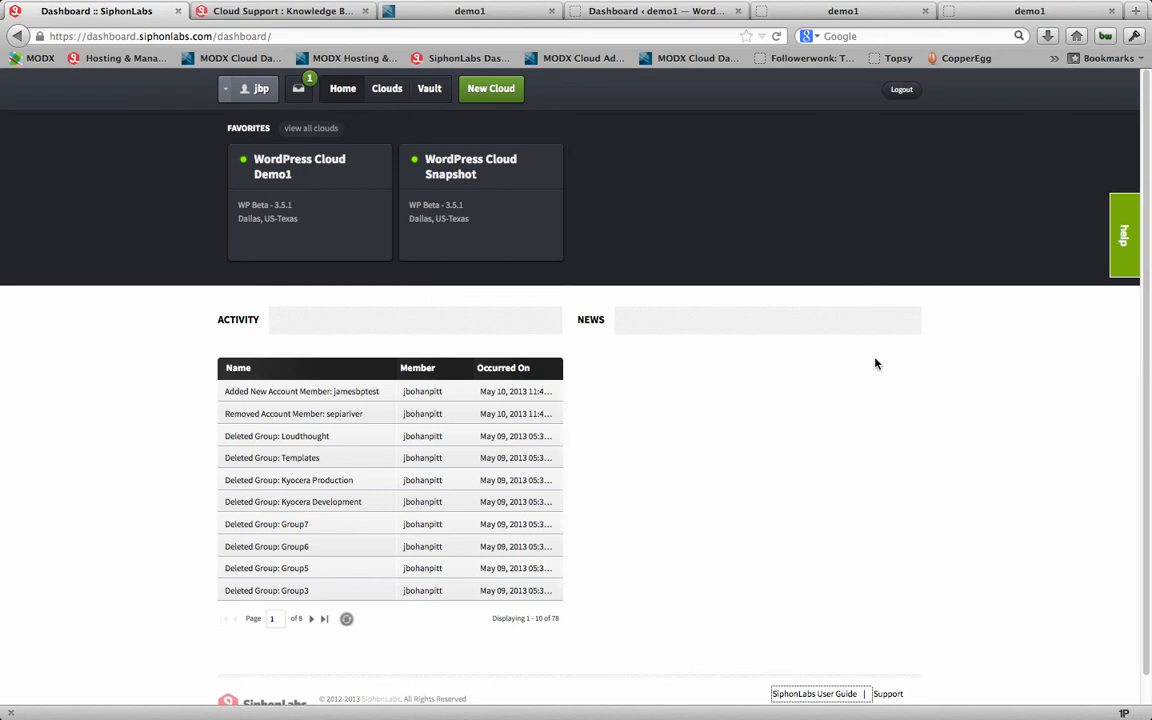